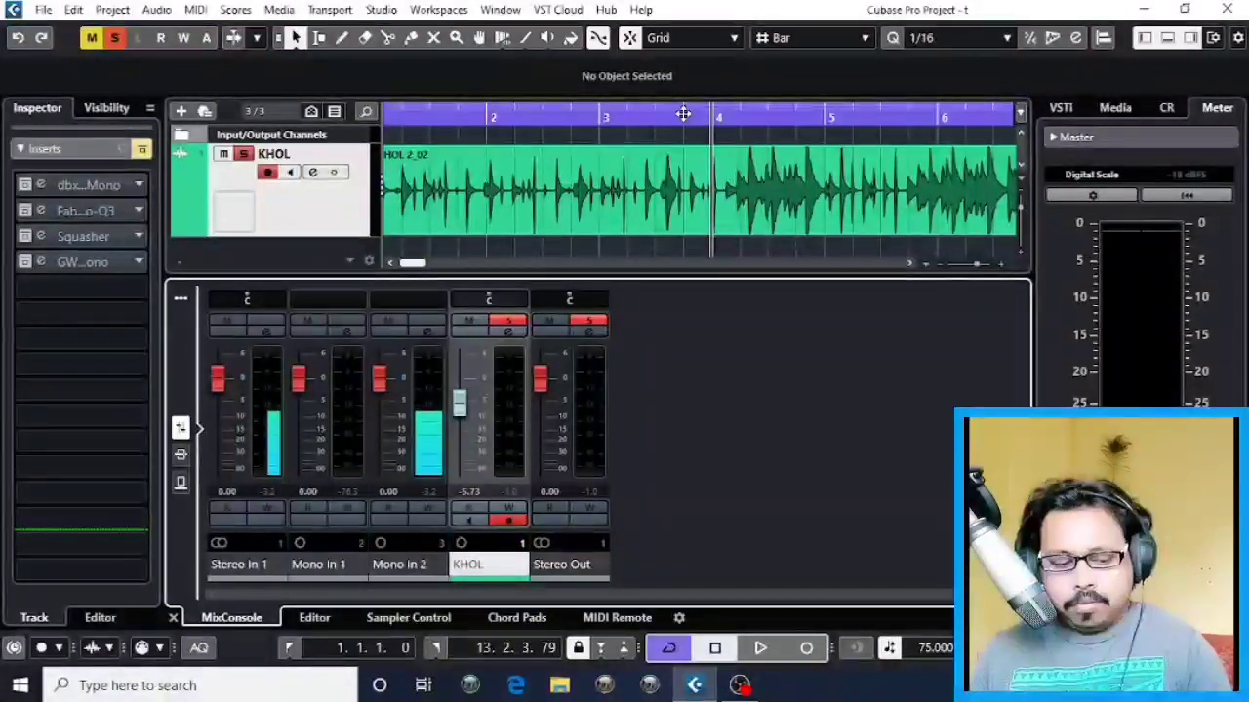
Play the KHOL recording from the start of the project with its insert effects bypassed.
key("g")
key("g")
key("h")
key("h")
key("h")
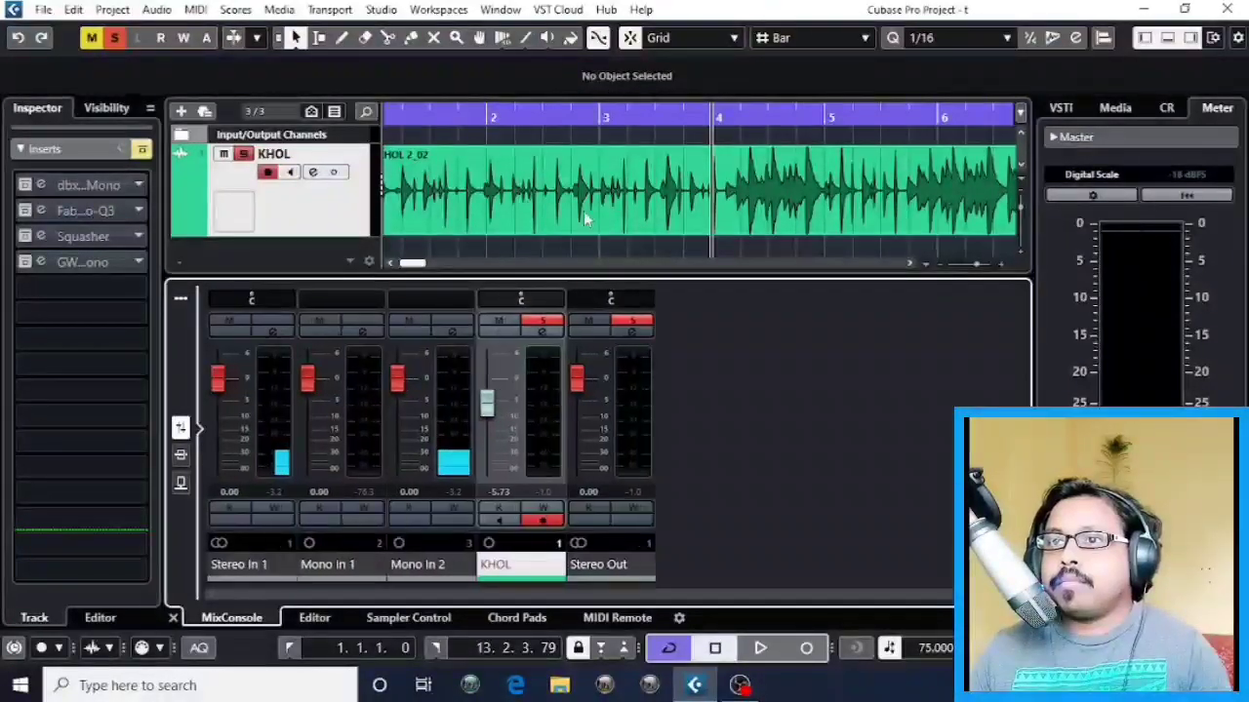
left_click(283, 118)
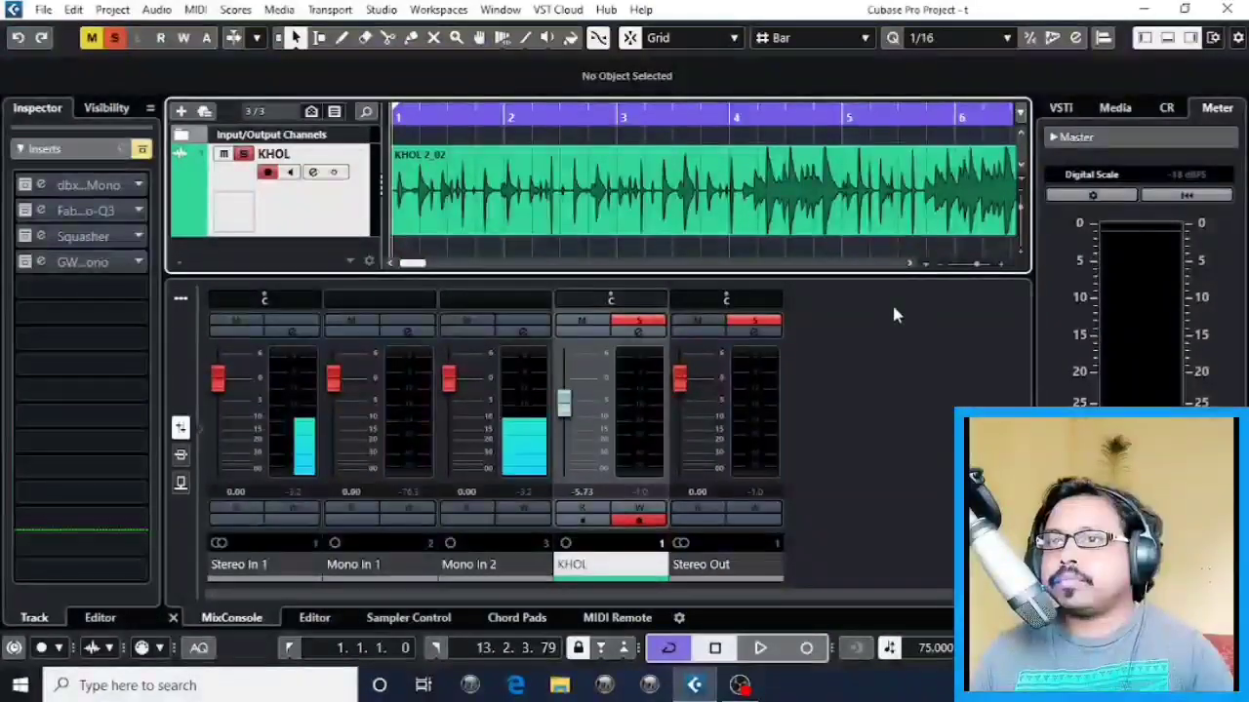
key("space")
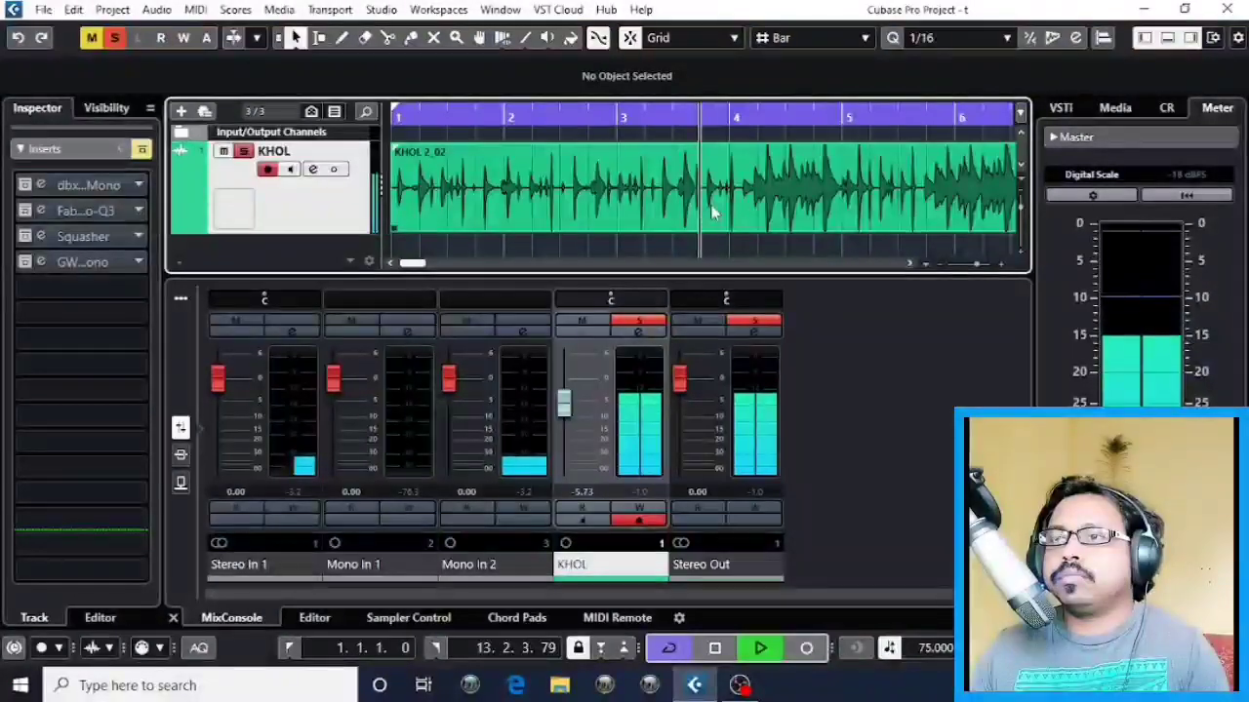
Listen to the unprocessed KHOL recording and examine the waveform over the clip's whole length.
left_click_drag(811, 210, 774, 226)
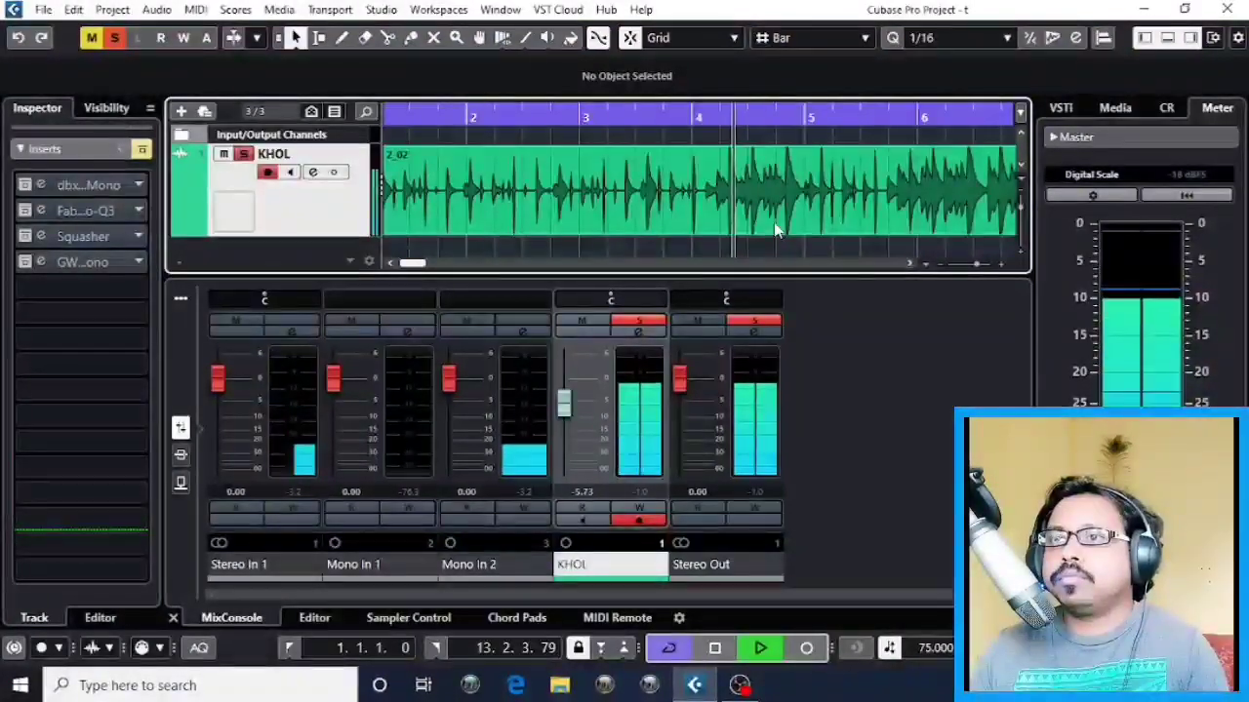
key("h")
key("h")
key("g")
key("g")
key("g")
key("g")
key("g")
key("g")
key("g")
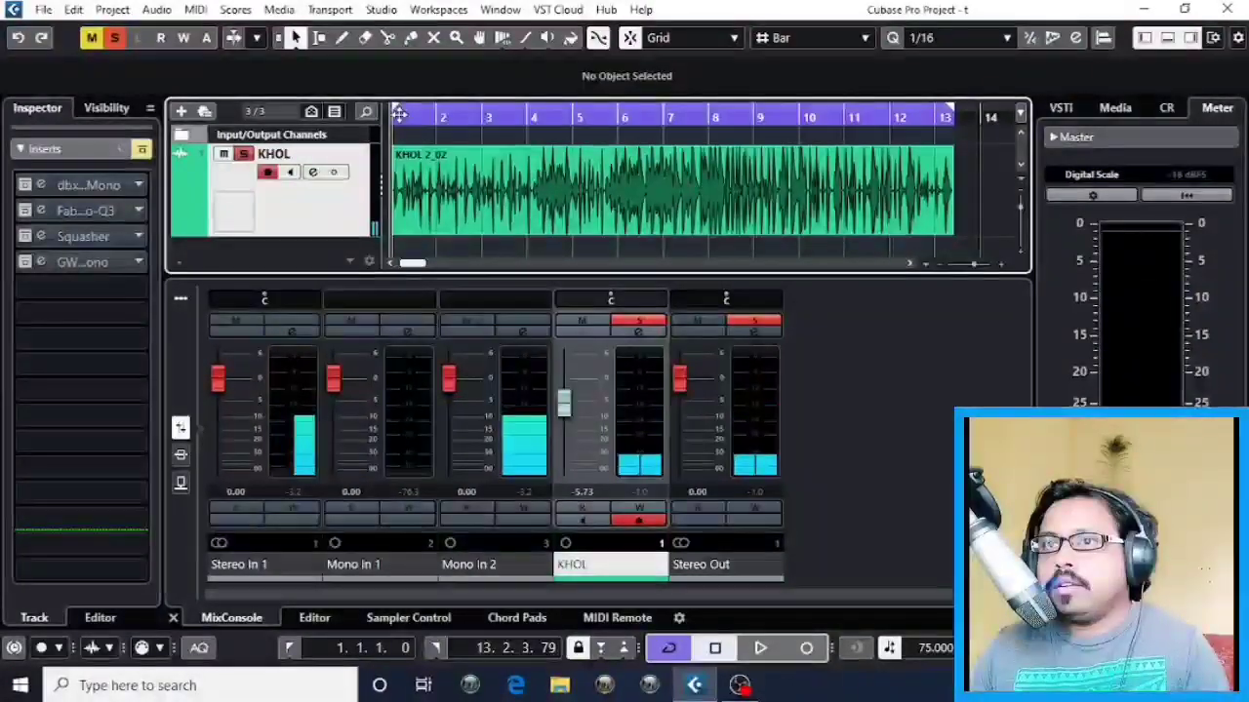
Activate the dbx-160 Mono compressor insert on the KHOL track and open its controls.
left_click(33, 194)
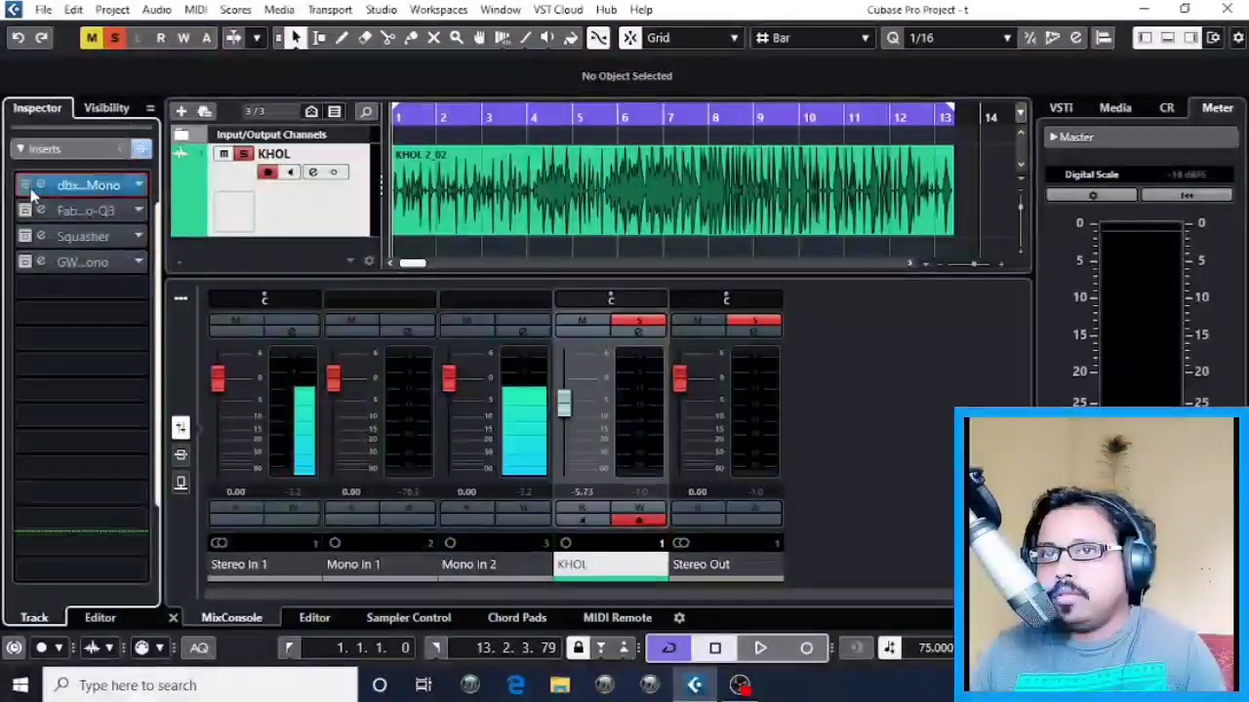
left_click(46, 193)
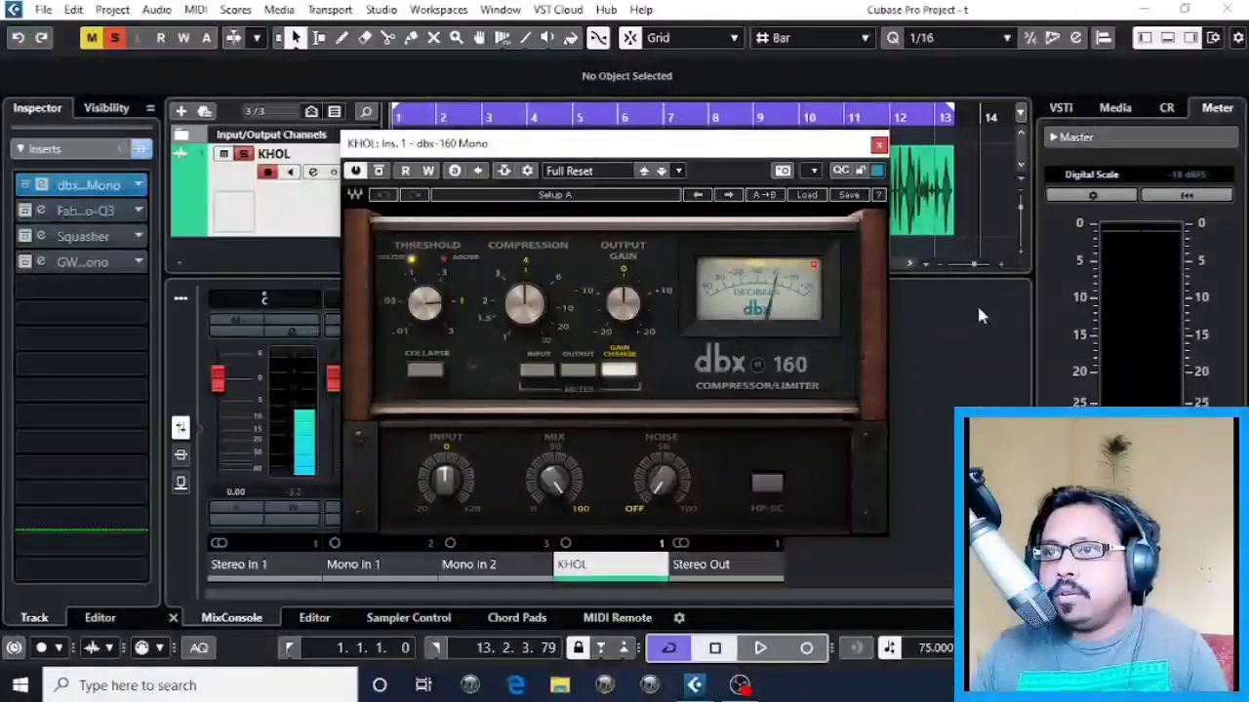
left_click_drag(667, 150, 663, 139)
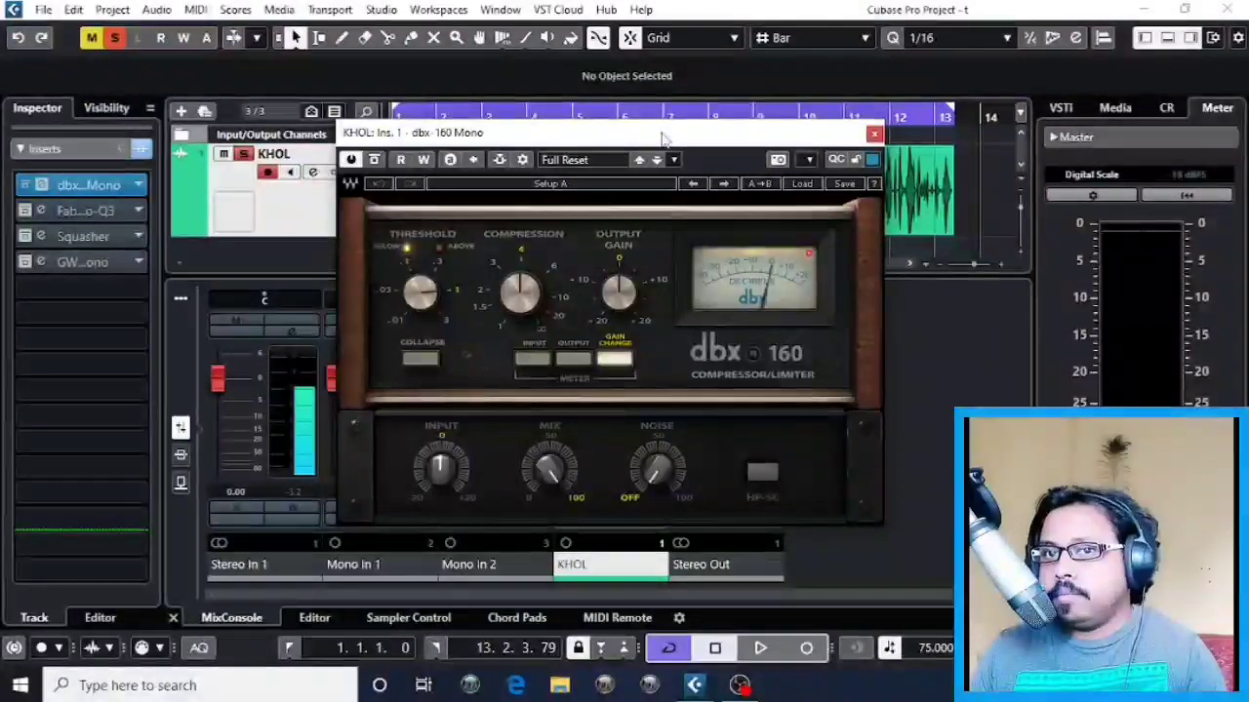
left_click_drag(662, 138, 680, 105)
During playback, set the dbx-160 compression ratio to about 2.93 and its threshold slightly above 1.
key("space")
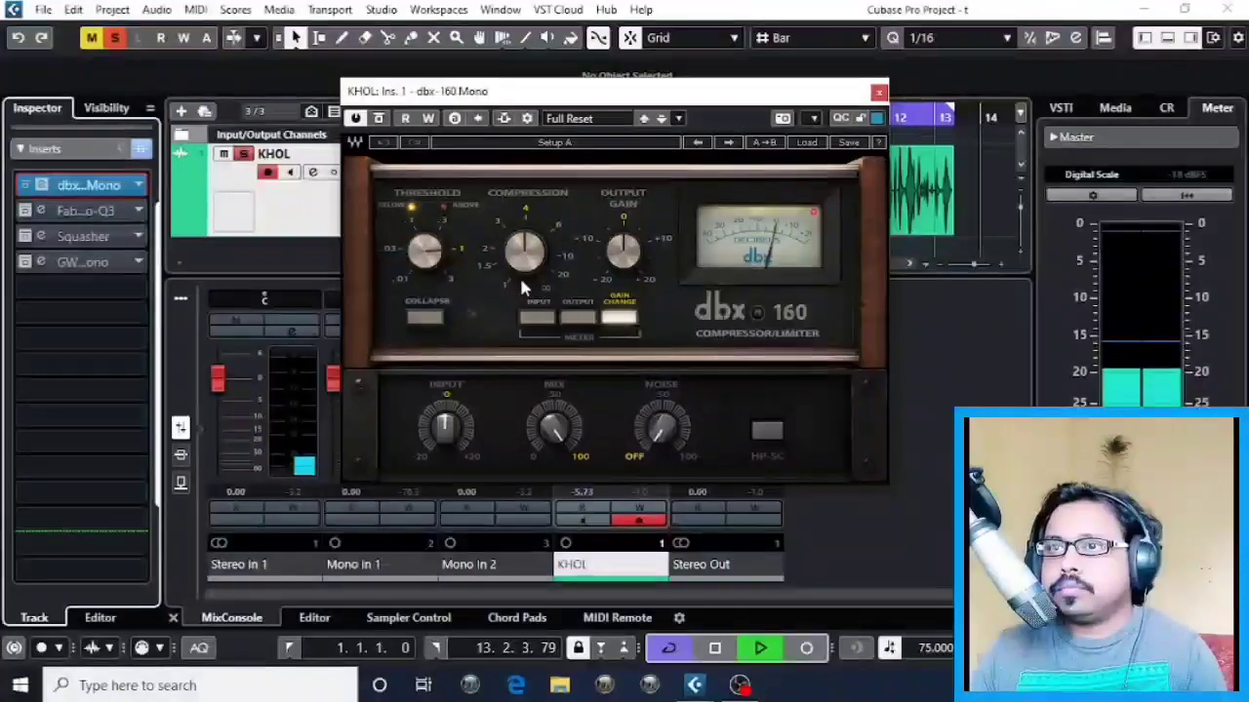
left_click_drag(424, 252, 424, 252)
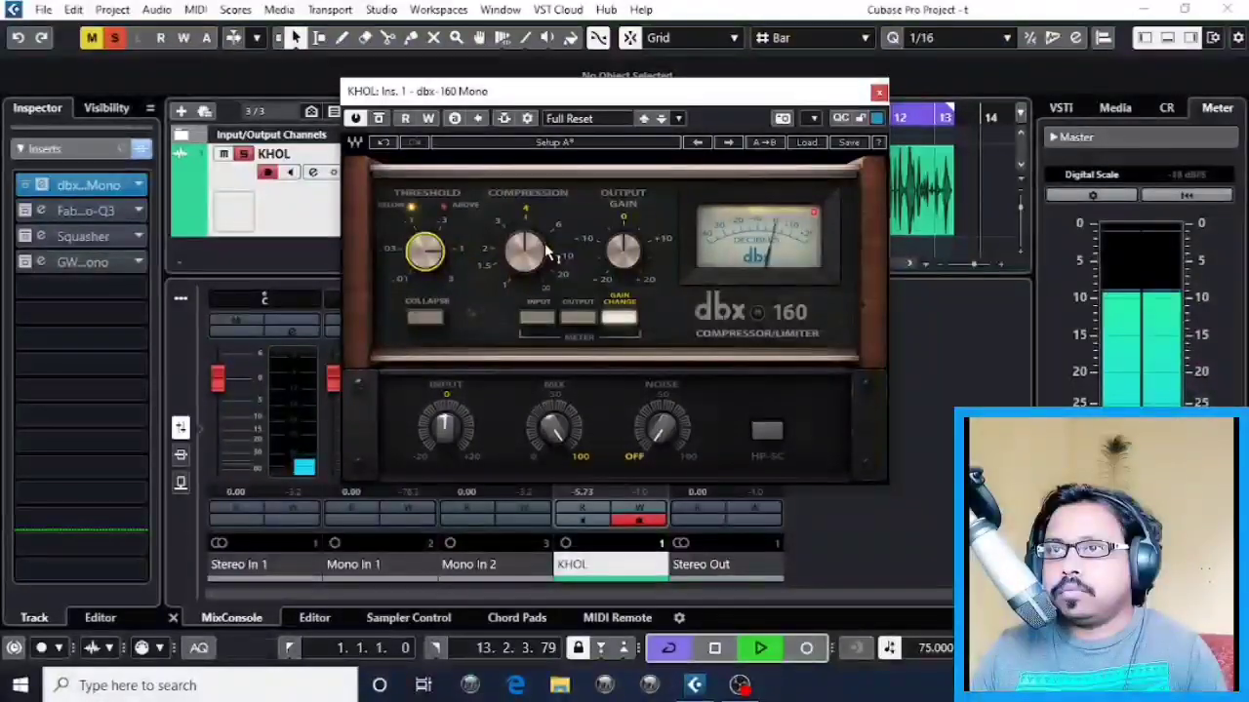
left_click_drag(523, 251, 524, 252)
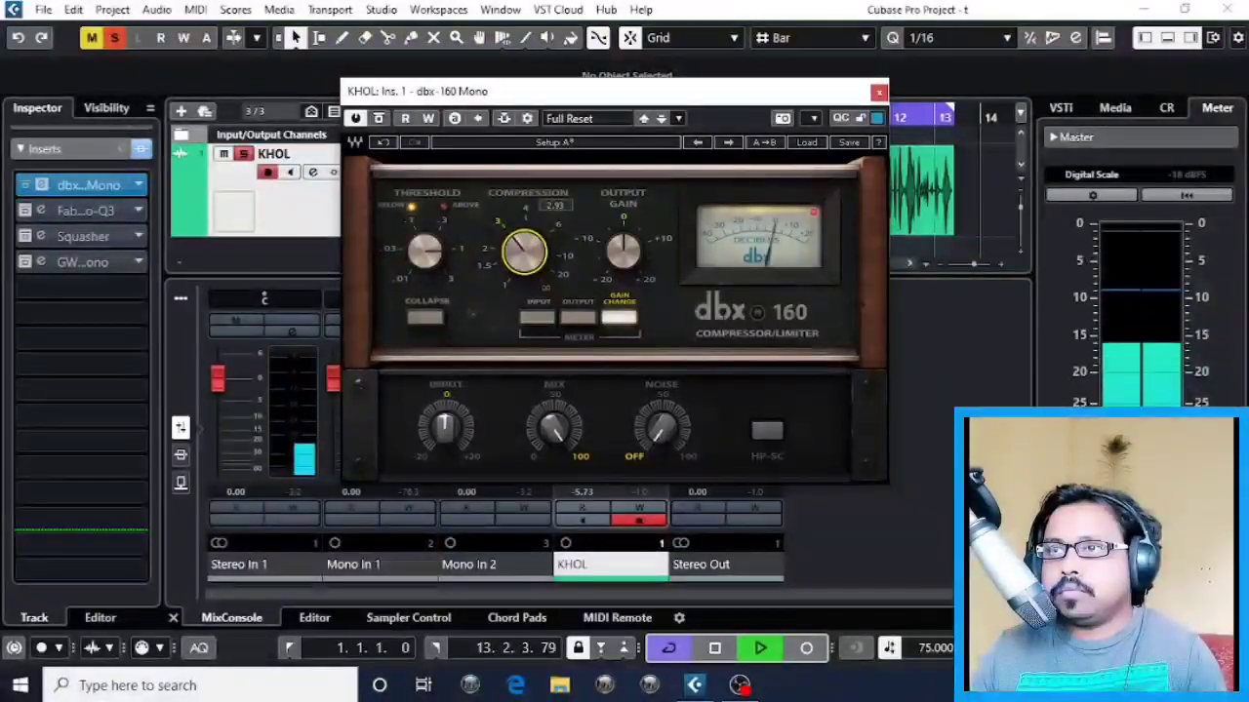
left_click_drag(425, 252, 425, 251)
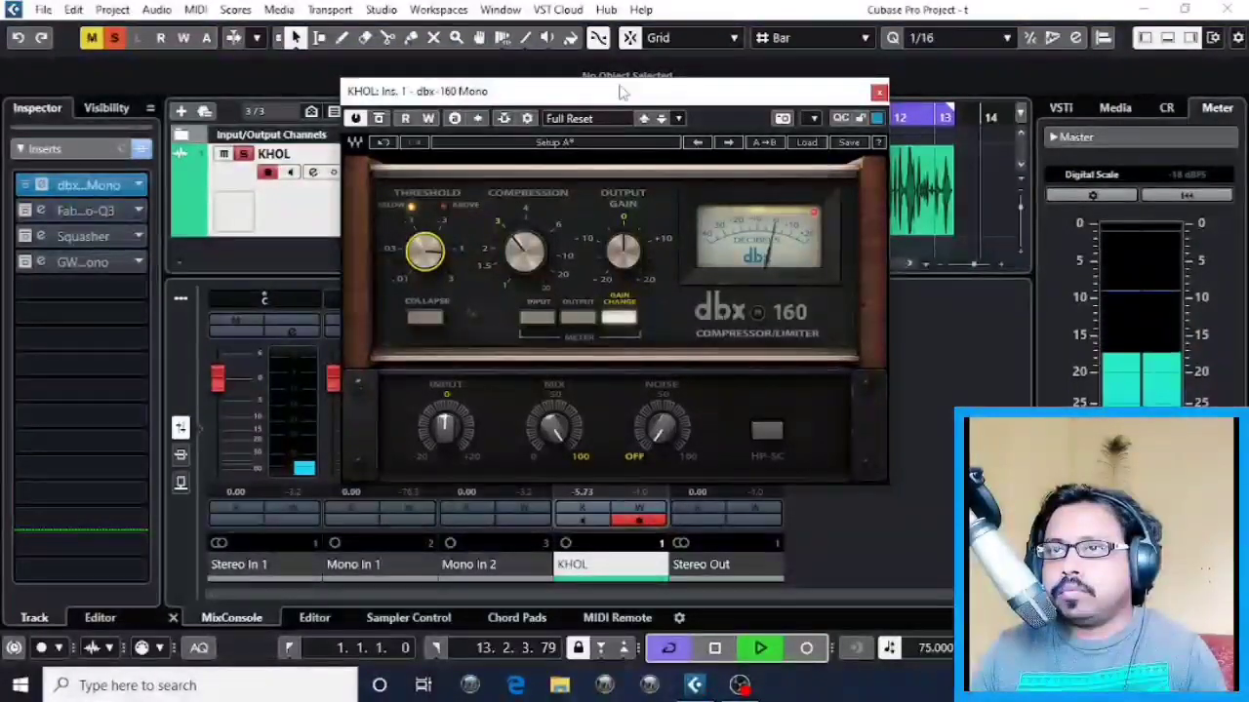
left_click_drag(615, 94, 671, 235)
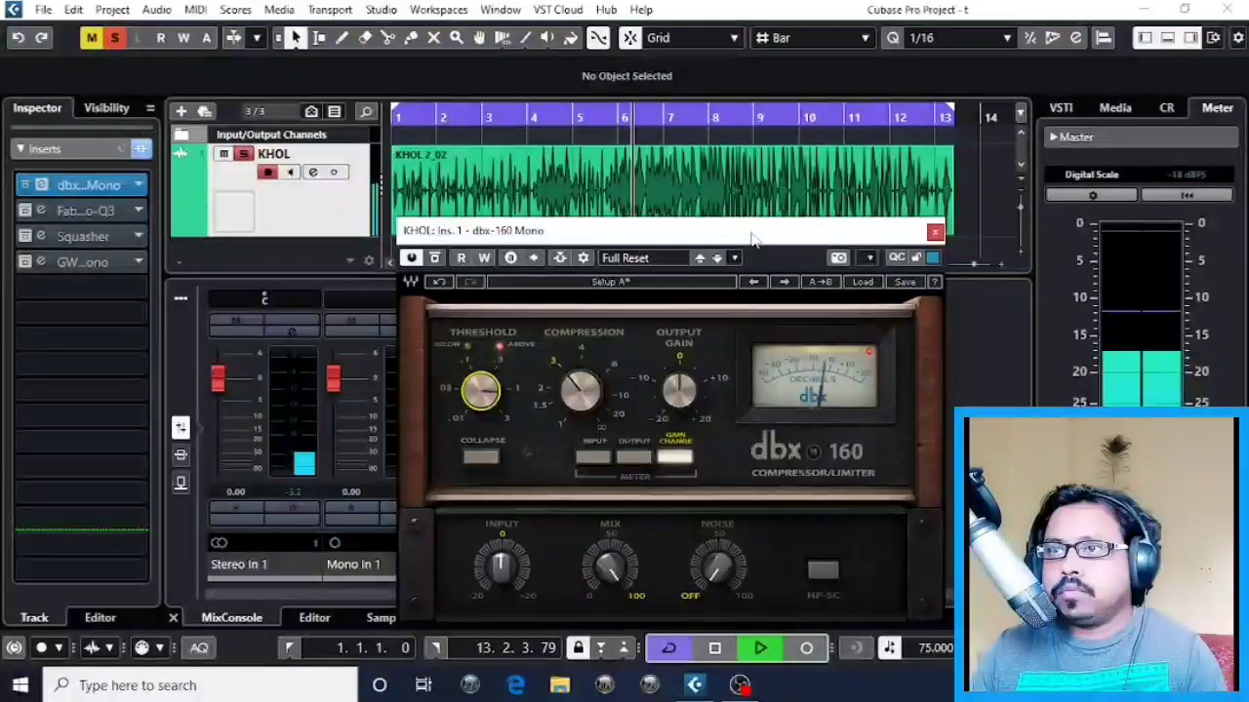
key("space")
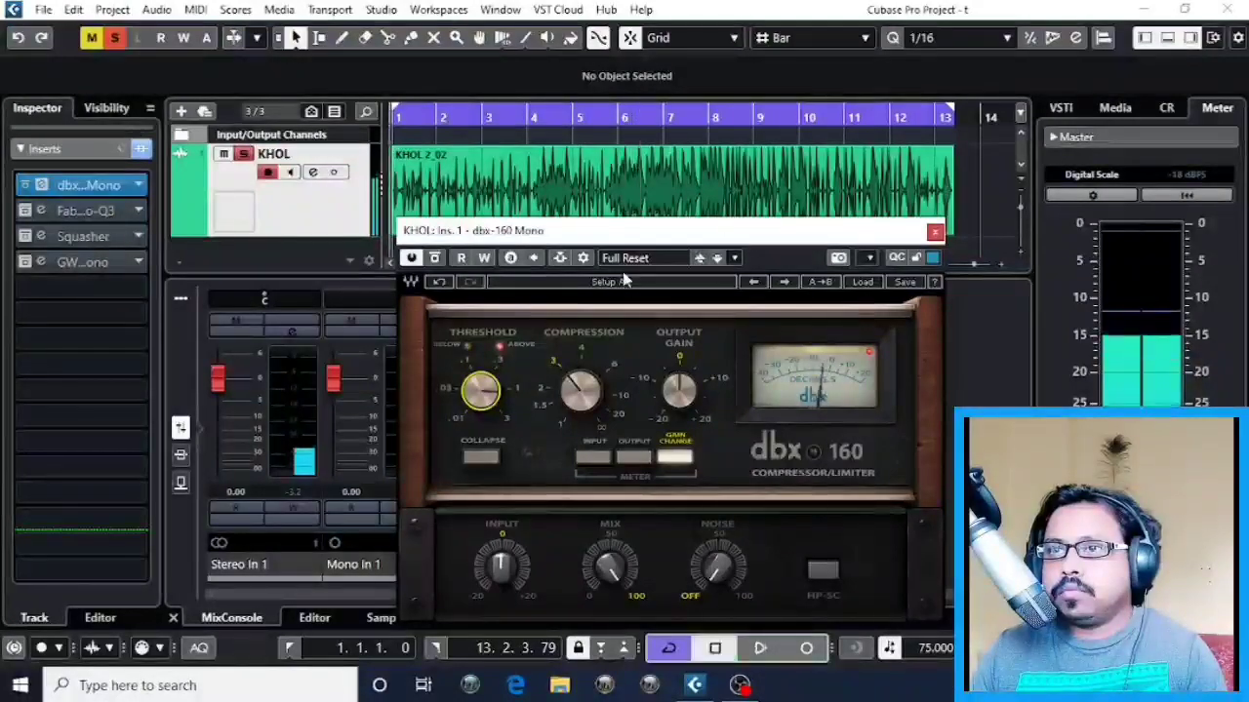
Bypass the dbx-160 and examine the peaks of the KHOL waveform around bar 6.
left_click(435, 260)
left_click_drag(613, 237, 620, 235)
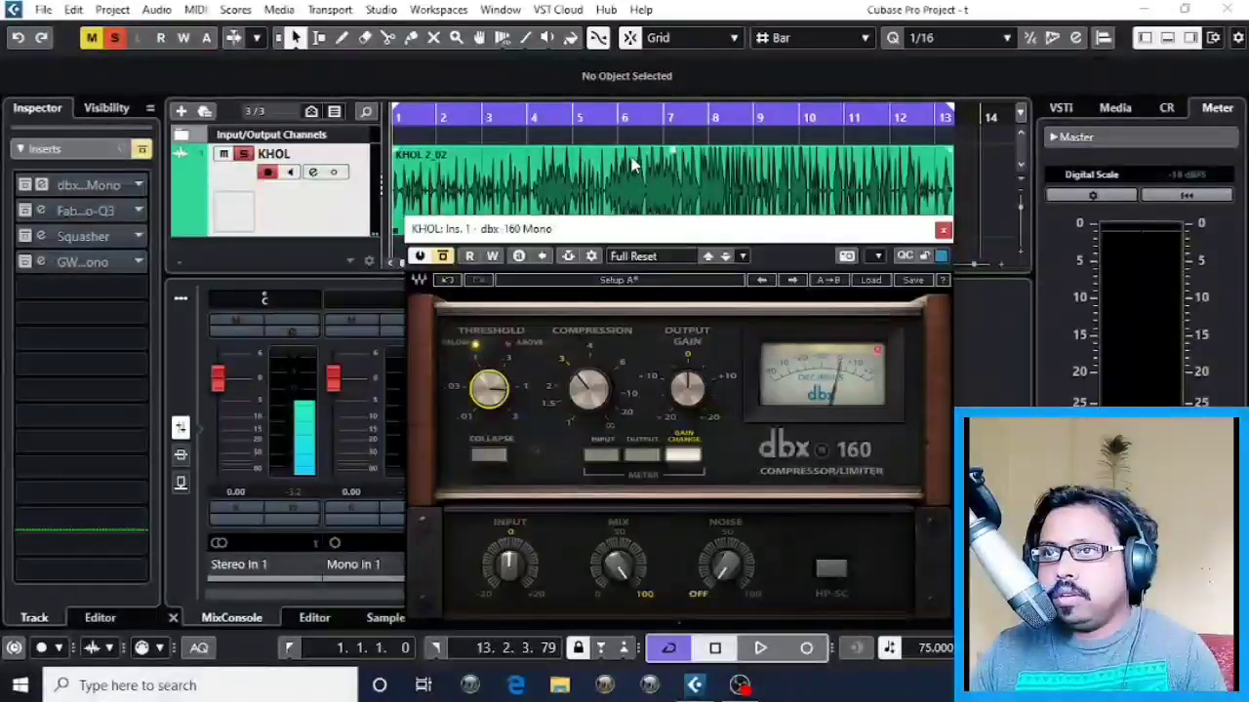
left_click_drag(611, 112, 613, 139)
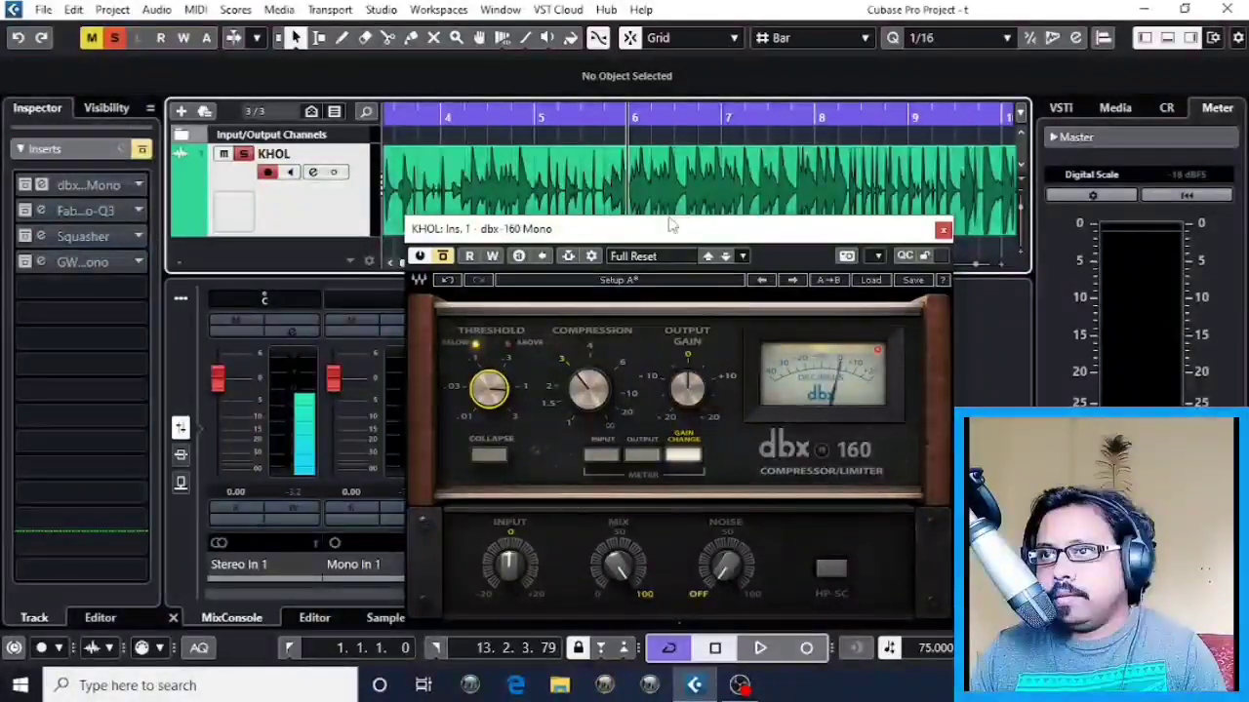
left_click_drag(669, 228, 736, 263)
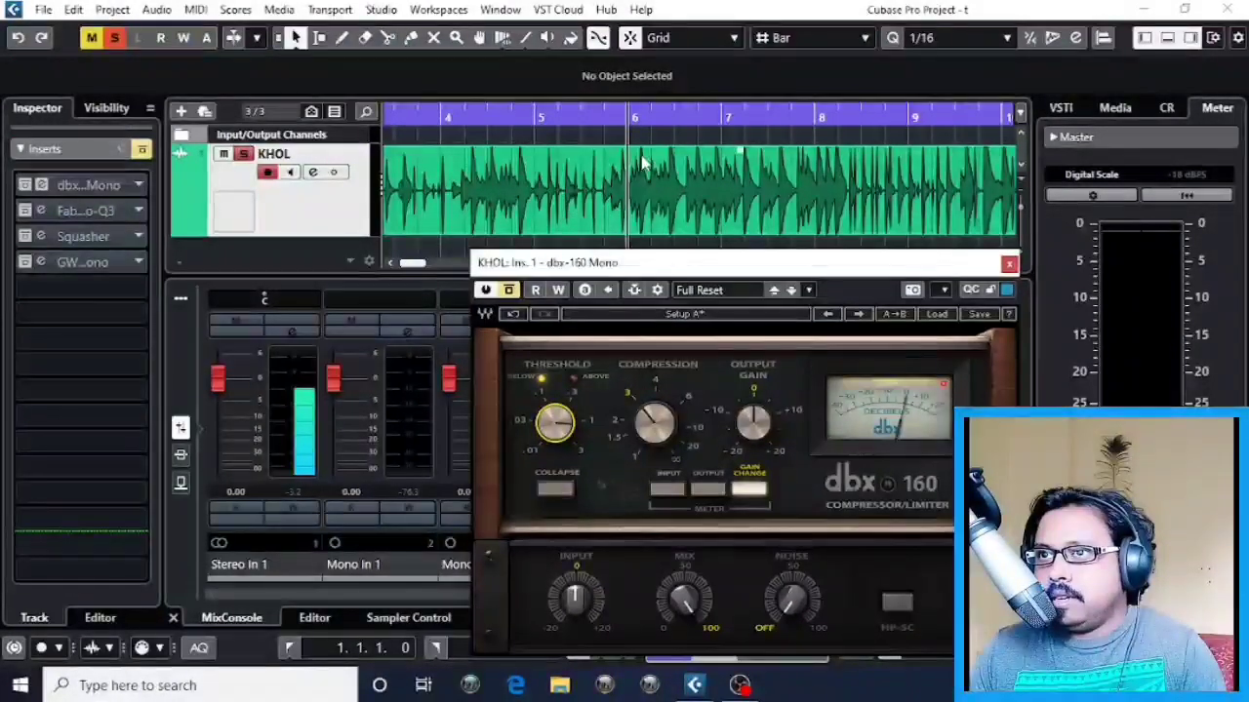
left_click_drag(627, 120, 629, 174)
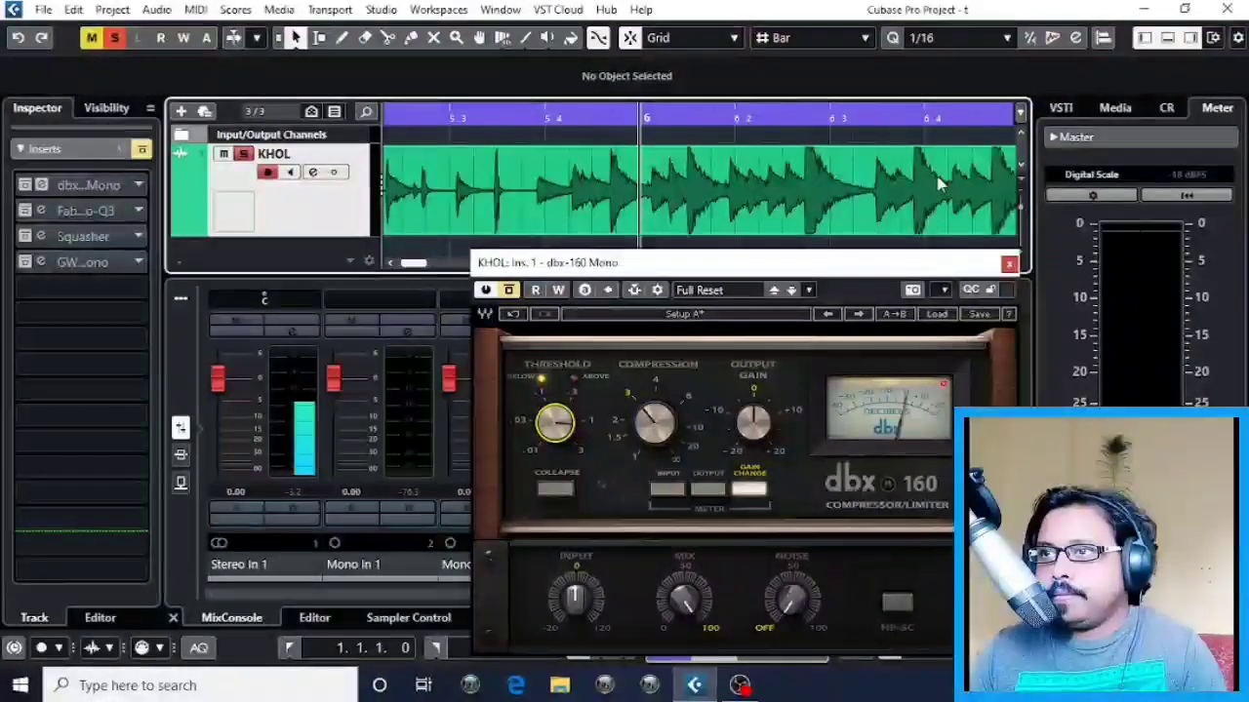
left_click_drag(614, 121, 536, 75)
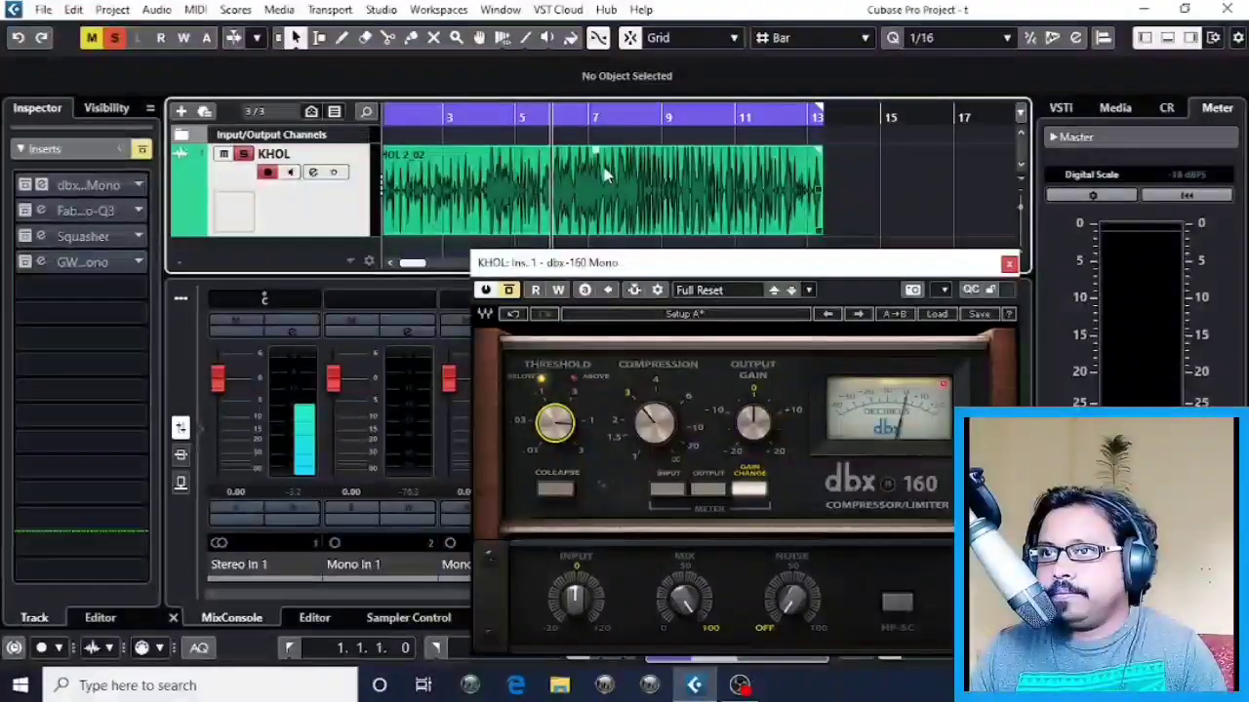
left_click_drag(407, 117, 429, 118)
left_click_drag(650, 262, 608, 169)
left_click_drag(732, 175, 716, 179)
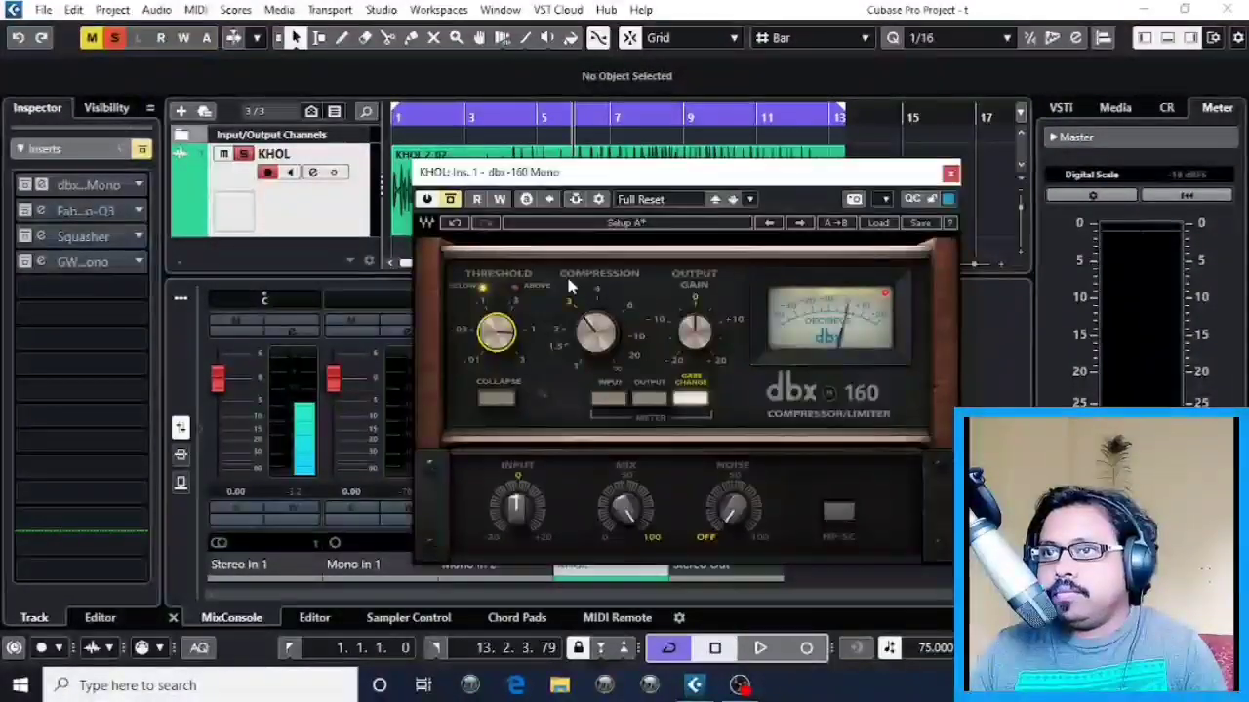
Reactivate the dbx-160 and compare the compressed and bypassed sound while playing from about bar 6.
left_click(450, 199)
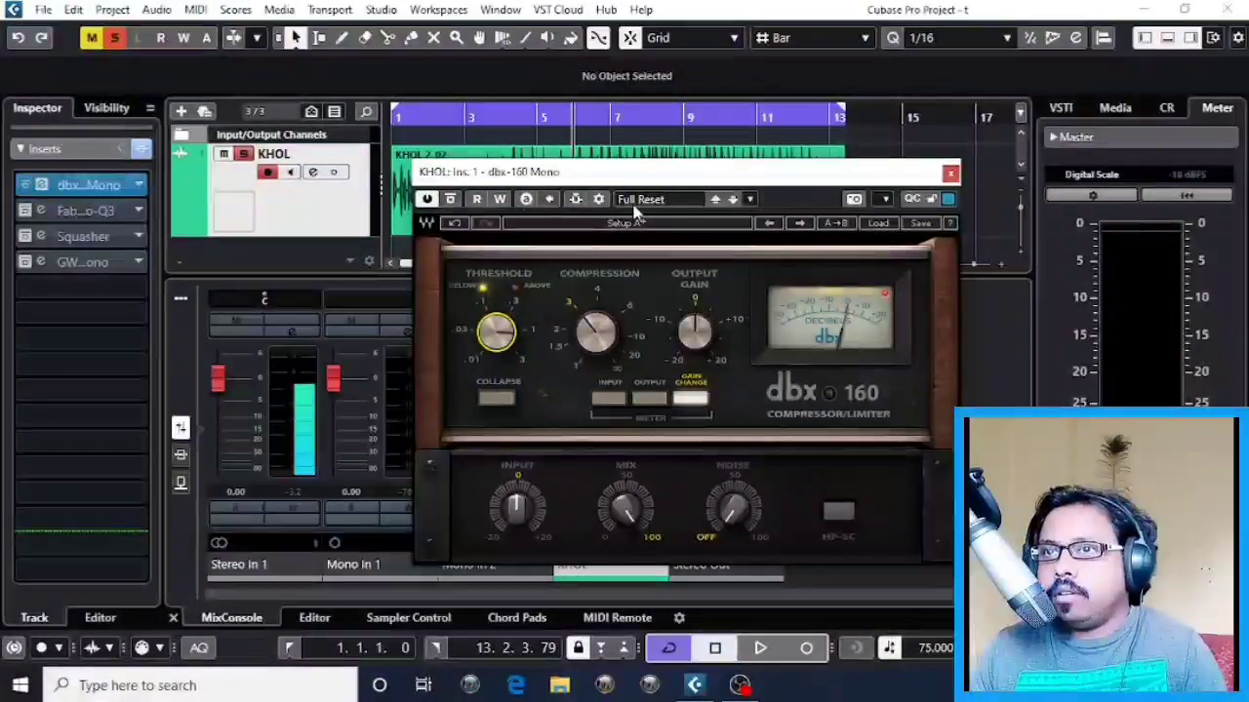
left_click_drag(632, 173, 602, 195)
key("space")
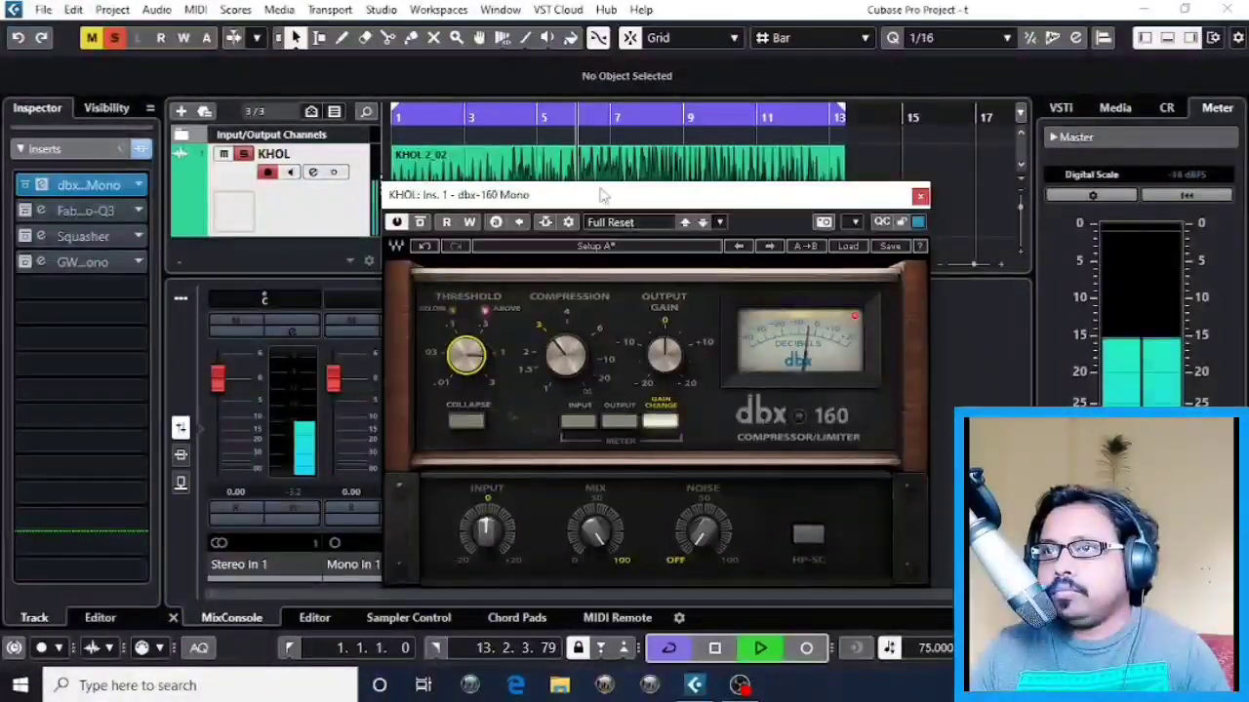
left_click(420, 222)
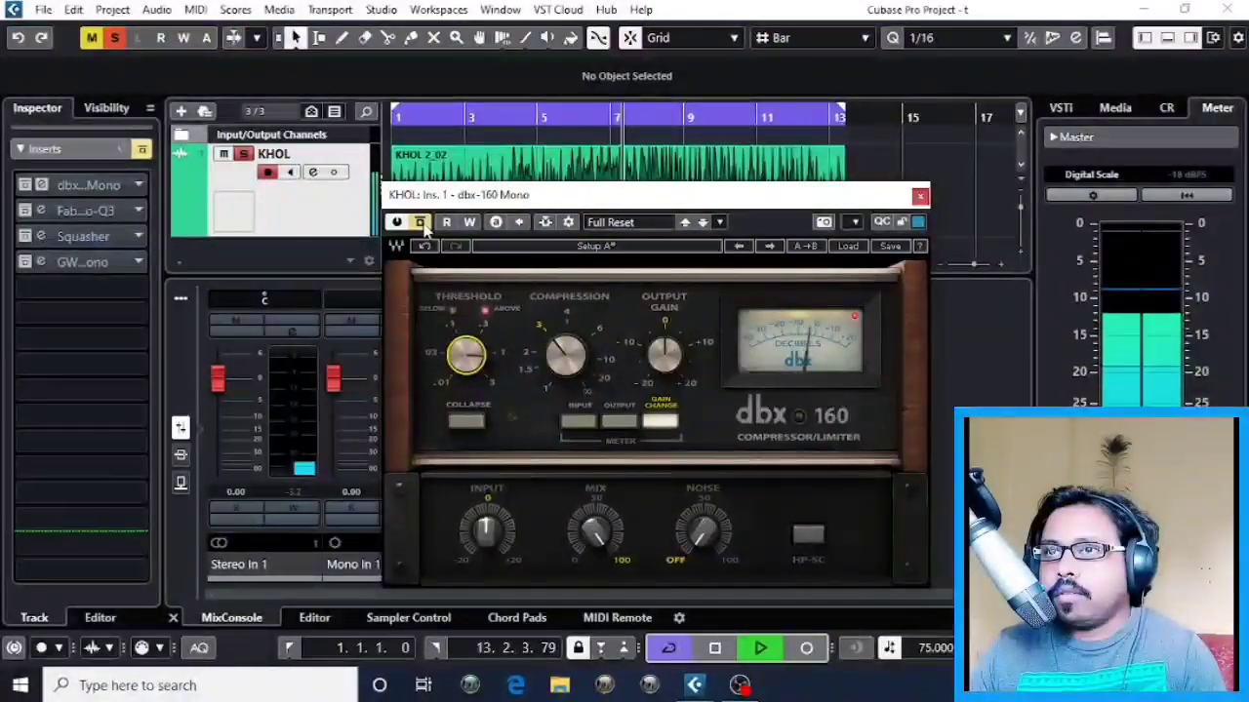
left_click(420, 223)
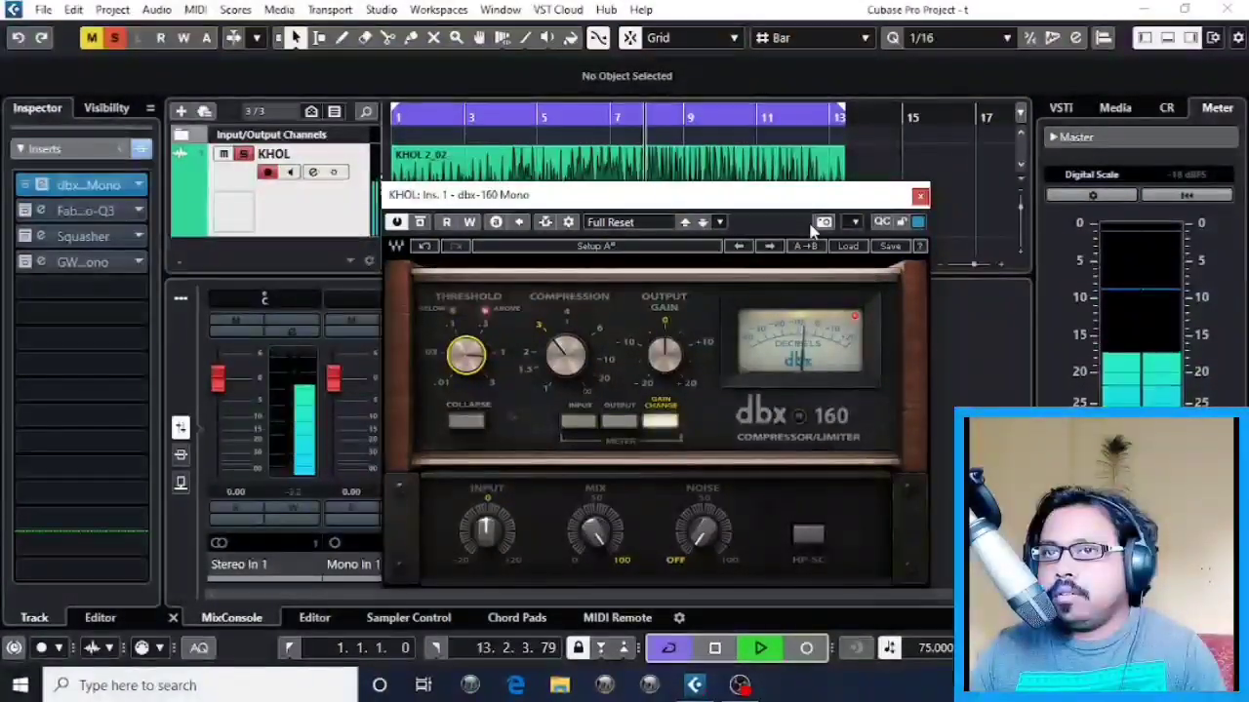
key("space")
Play the track from bar 3 and raise the dbx-160 output gain slightly above 0 to make up level.
left_click_drag(605, 198, 514, 169)
left_click(471, 118)
key("space")
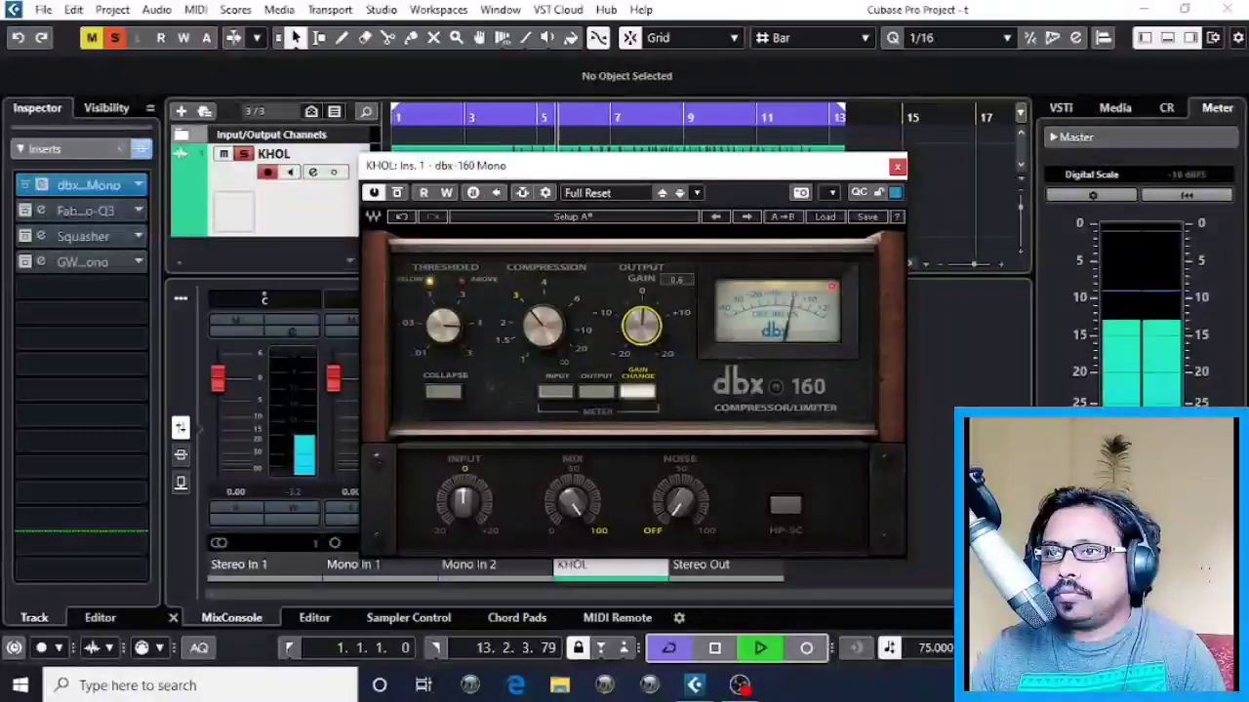
left_click_drag(639, 332, 641, 318)
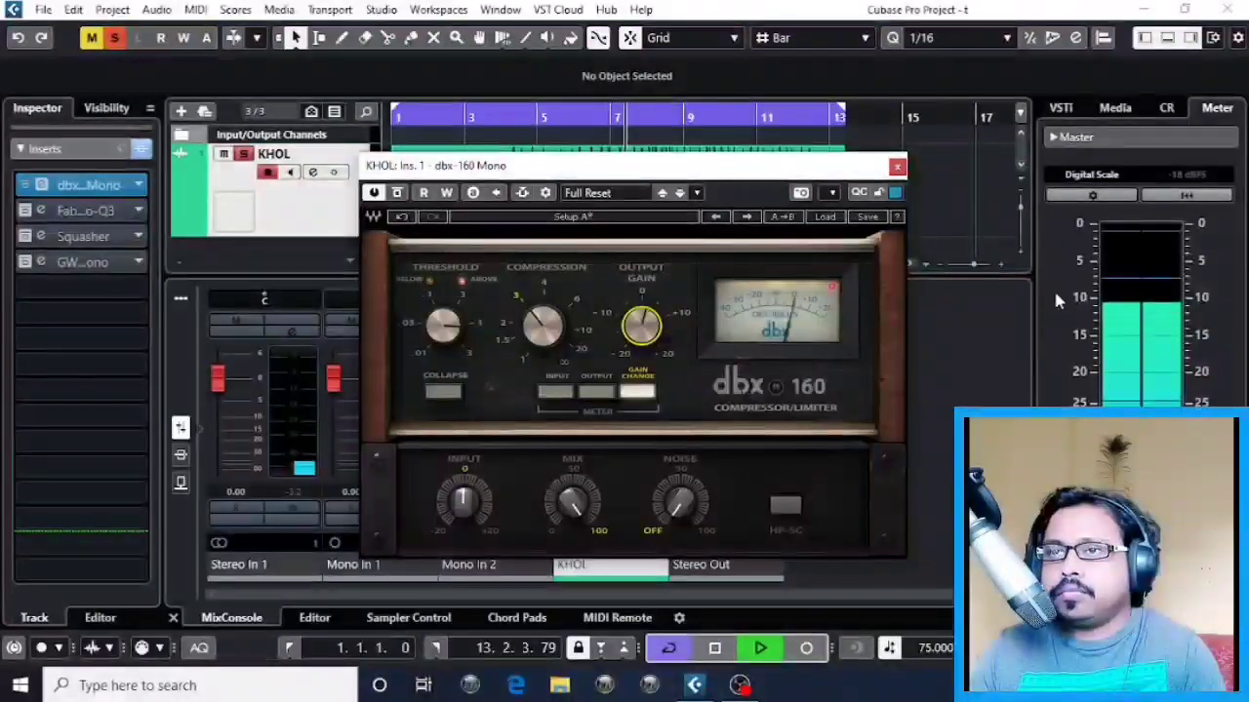
Compare the KHOL level with the dbx-160 bypassed and active during playback, and close the compressor window.
left_click_drag(659, 165, 659, 129)
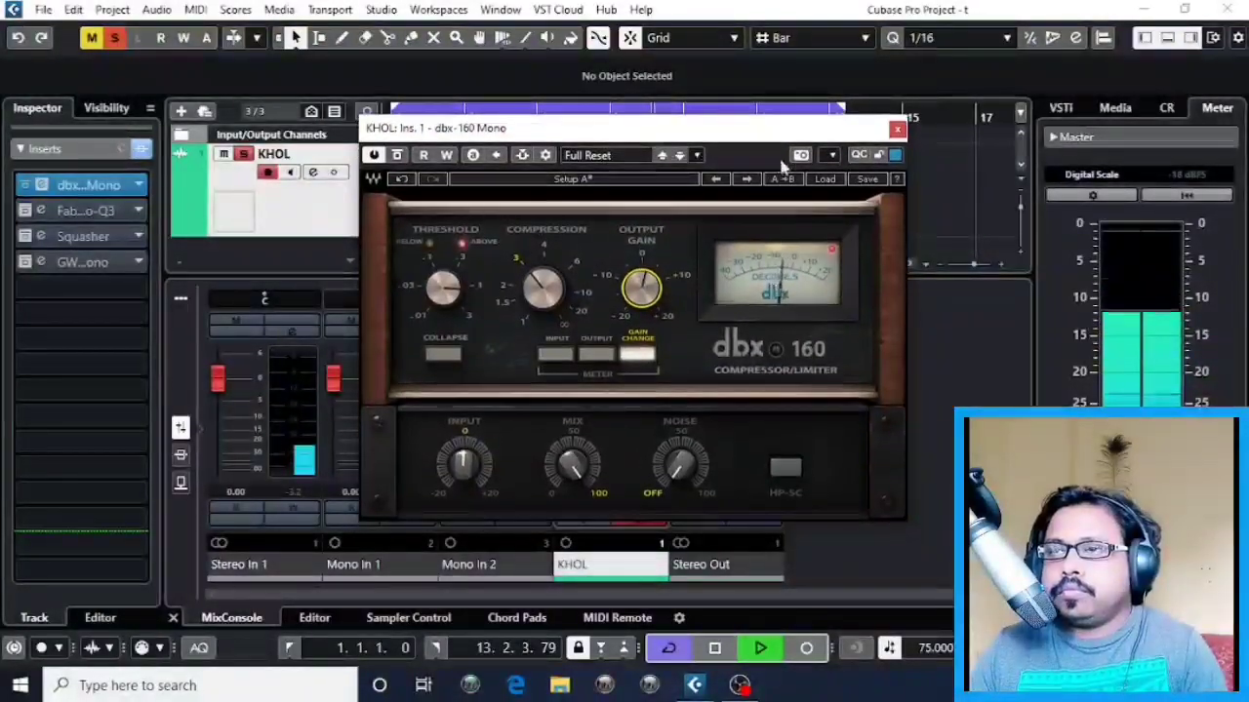
left_click(398, 155)
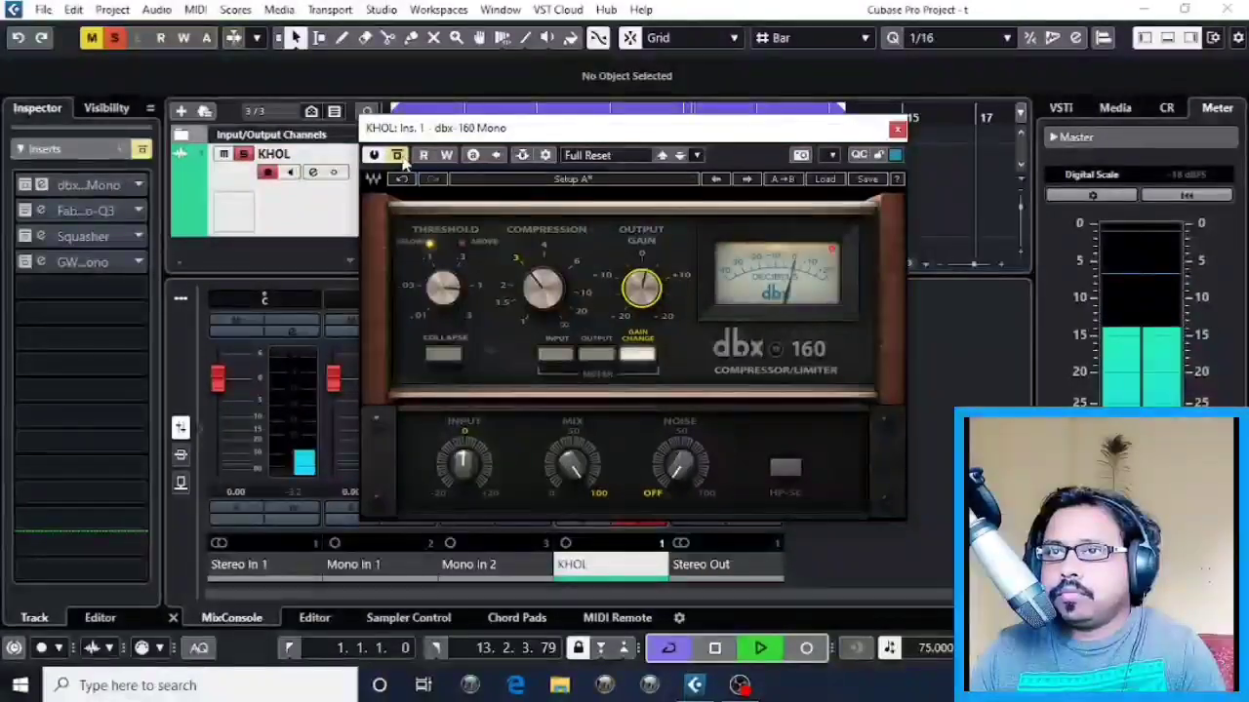
left_click(397, 156)
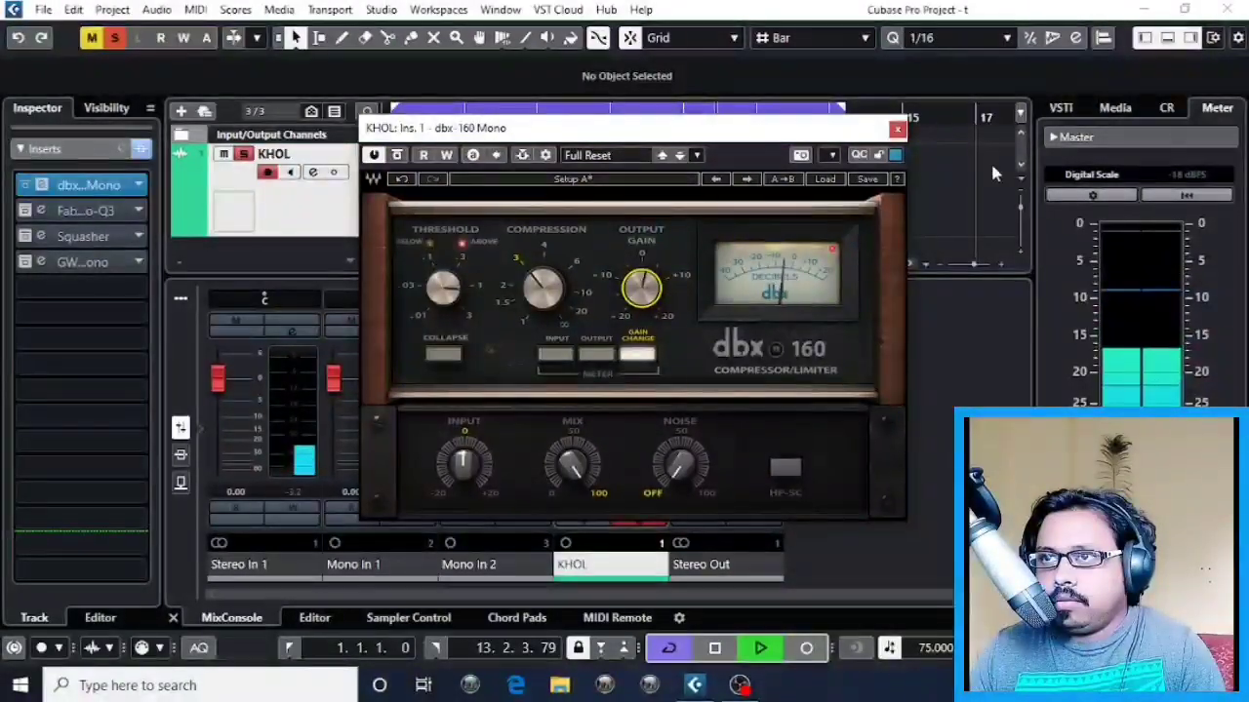
left_click(897, 129)
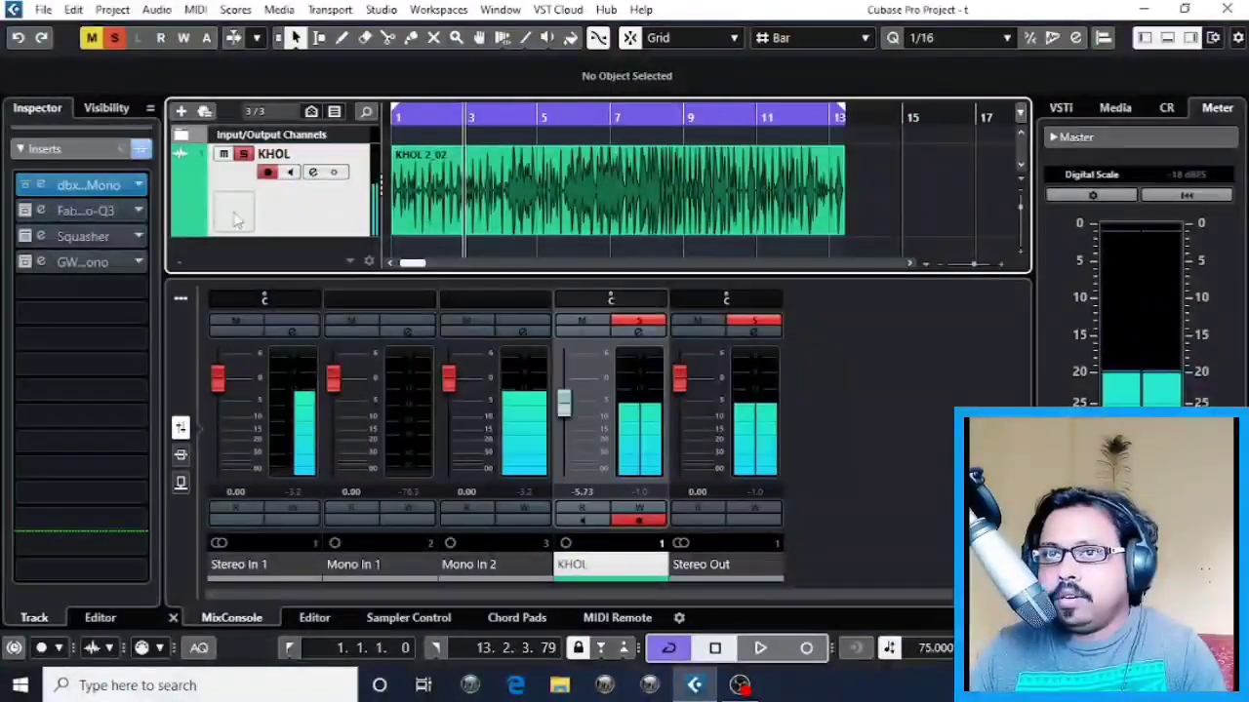
Activate the FabFilter Pro-Q 3 insert on the KHOL track and open its controls.
left_click(27, 211)
left_click(58, 211)
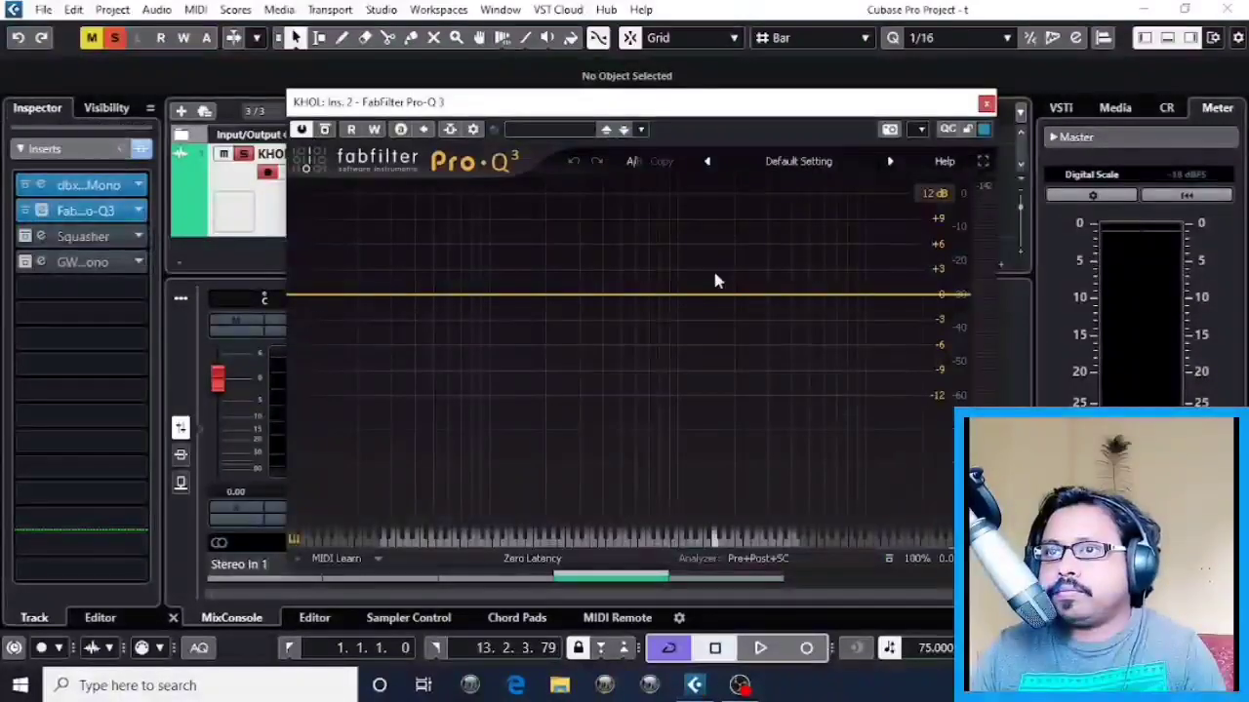
left_click_drag(552, 105, 529, 92)
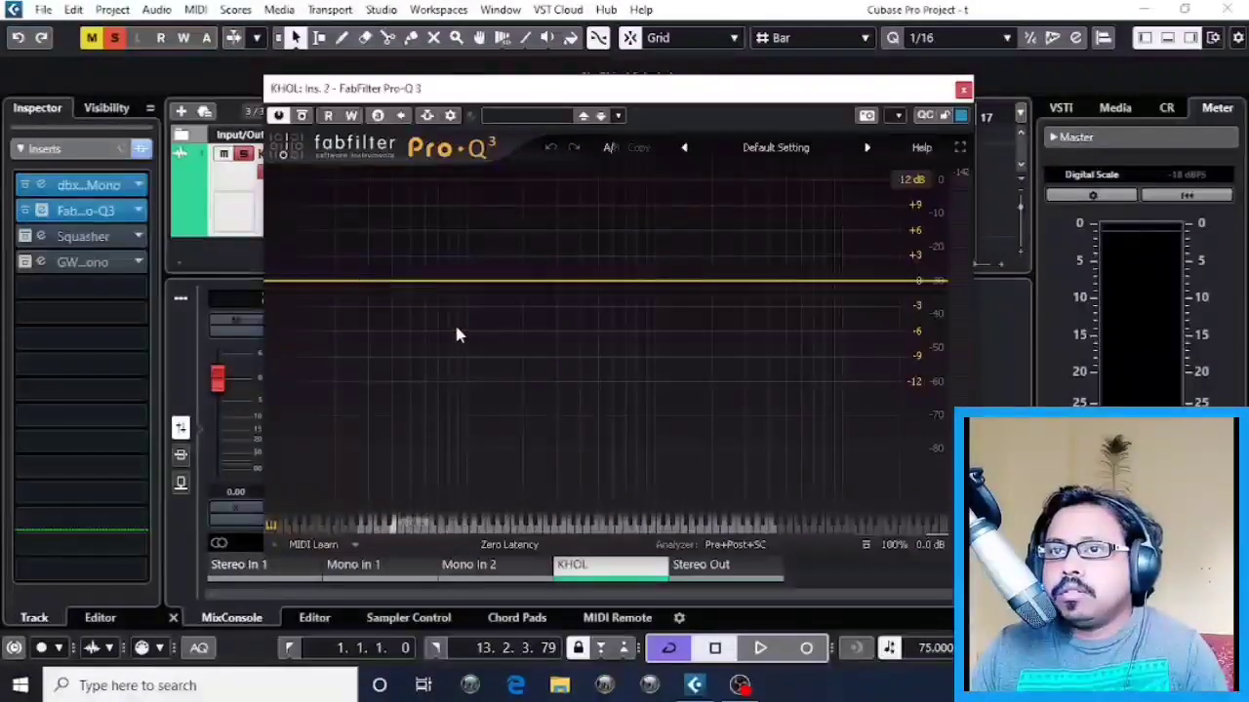
Add a 30 dB/oct low-cut band in Pro-Q 3 and set its frequency to about 70 Hz during playback.
left_click(298, 283)
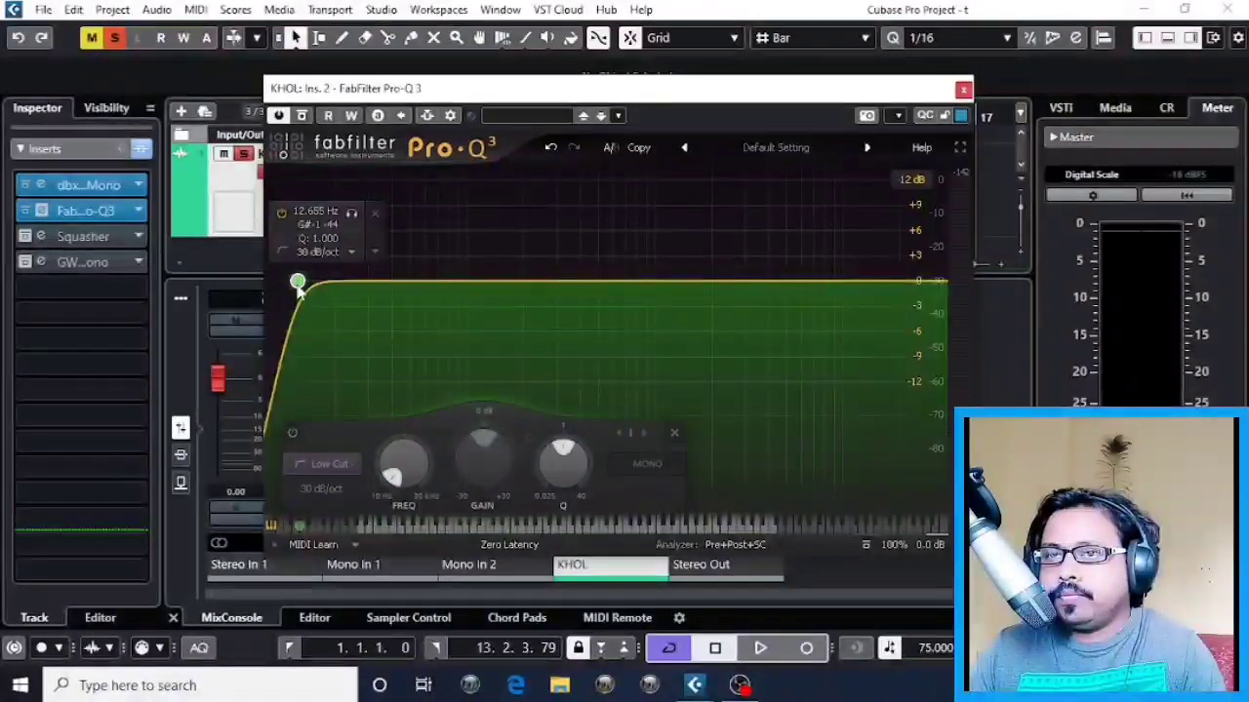
key("space")
left_click_drag(297, 283, 425, 285)
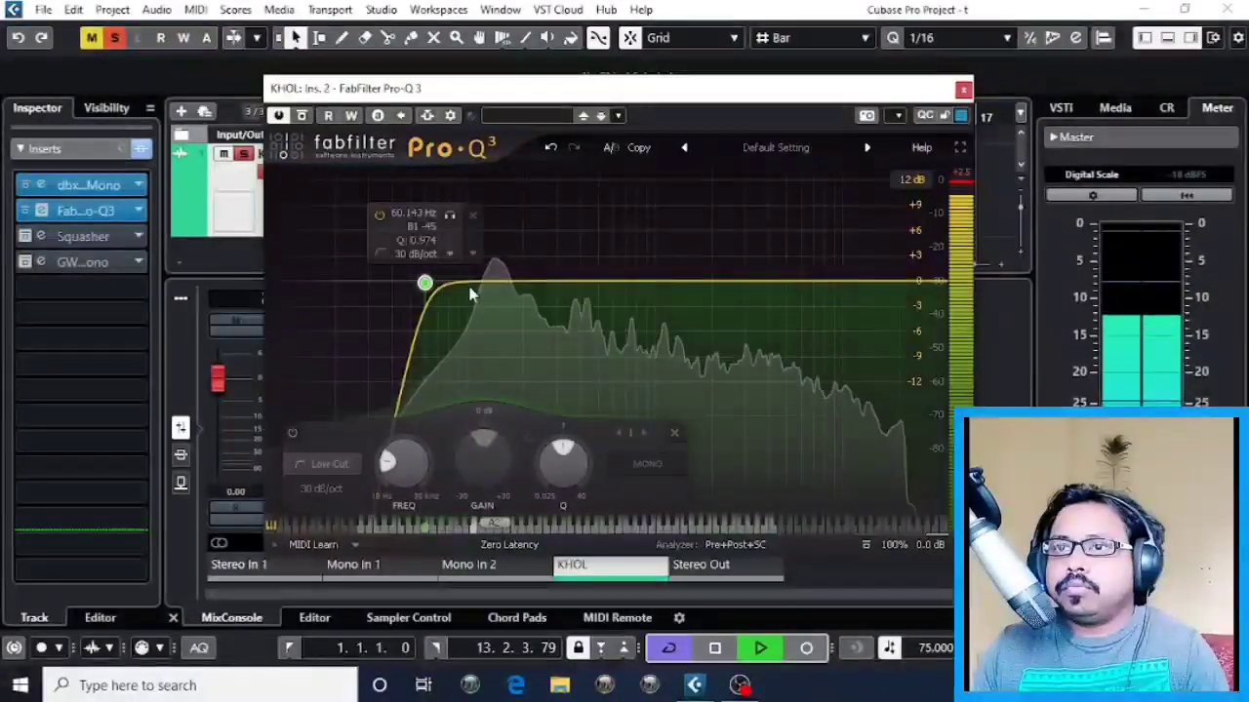
mouse_move(425, 284)
left_mouse_down()
mouse_move(455, 284)
mouse_move(438, 283)
left_mouse_up()
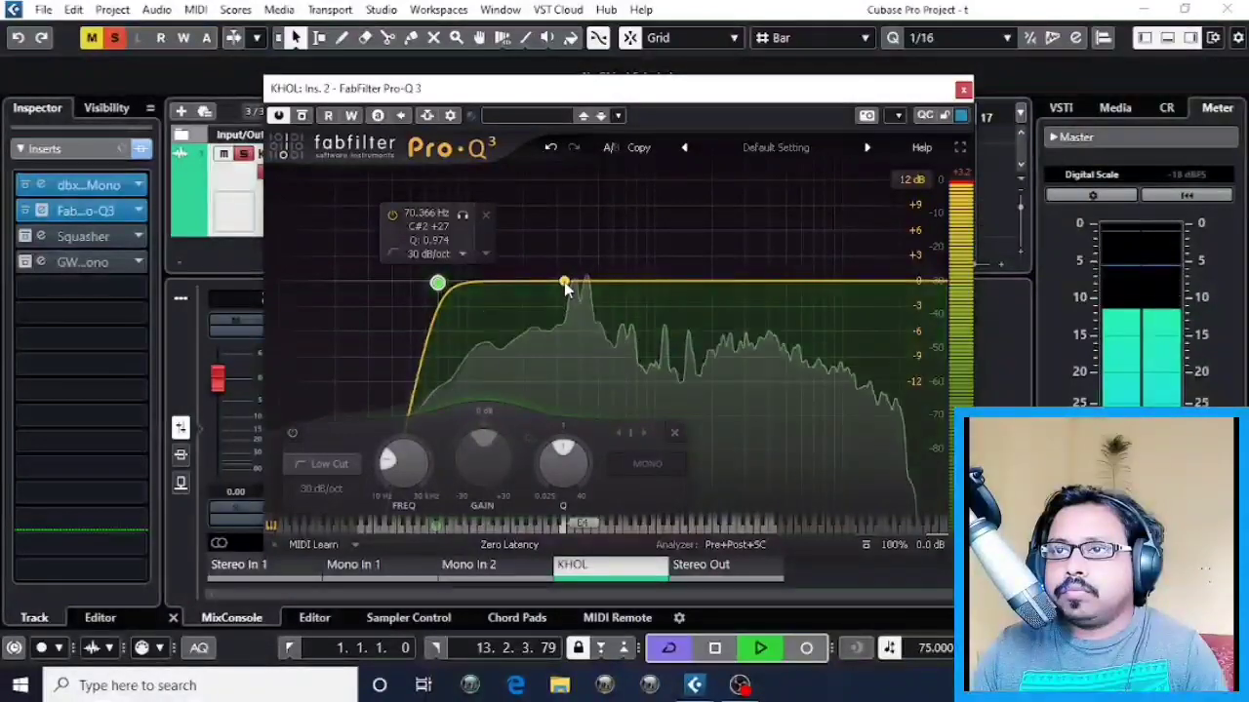
Add a bell band at about 146 Hz, narrow its Q to 40 and set its gain to about -12.9 dB.
left_click_drag(573, 283, 499, 223)
scroll(554, 259, "down", 3)
scroll(554, 258, "up", 10)
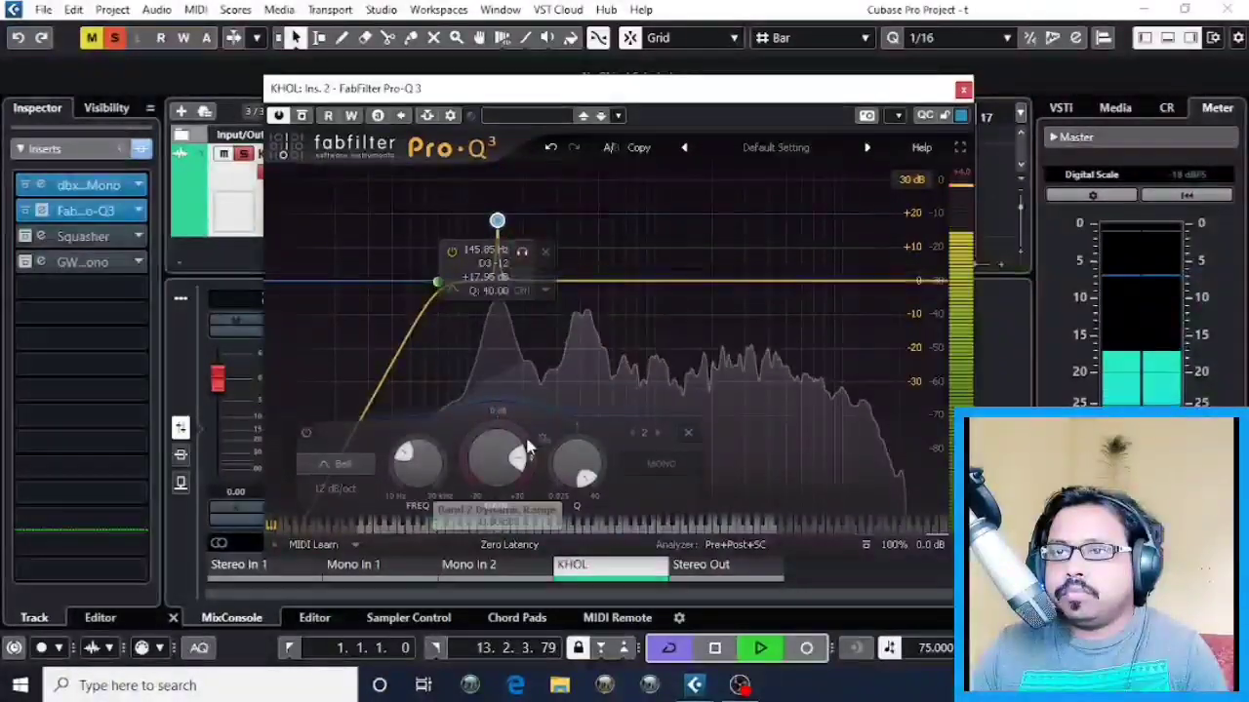
left_click_drag(505, 439, 487, 460)
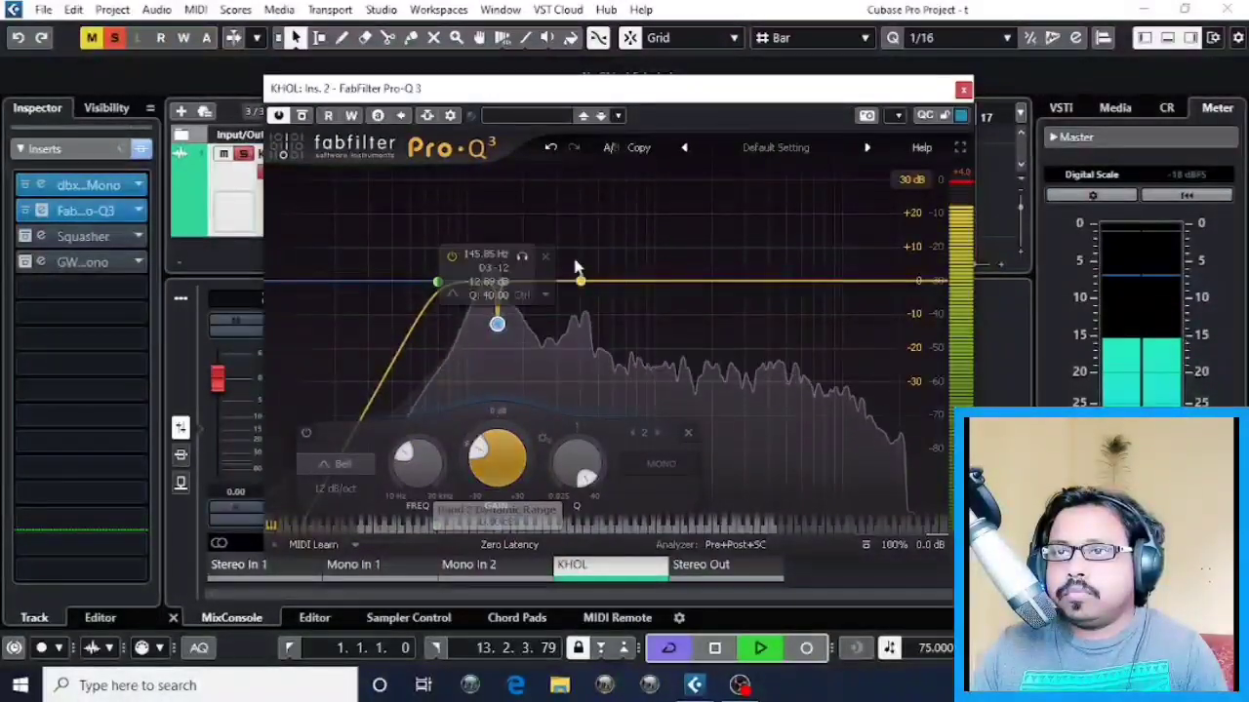
Add a boosted bell band, sweep it to about 309 Hz at +12.8 dB and narrow its Q to 40.
left_click_drag(573, 281, 583, 241)
scroll(585, 244, "down", 2)
scroll(585, 244, "up", 7)
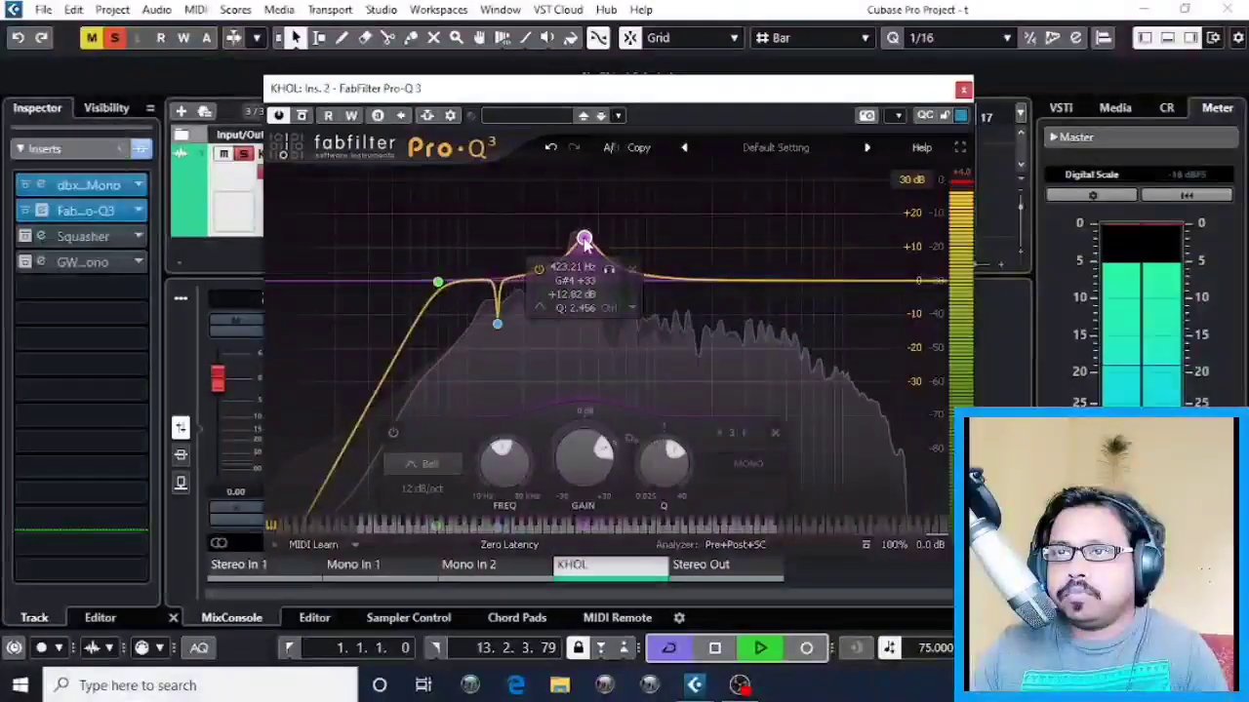
left_click_drag(609, 268, 559, 244)
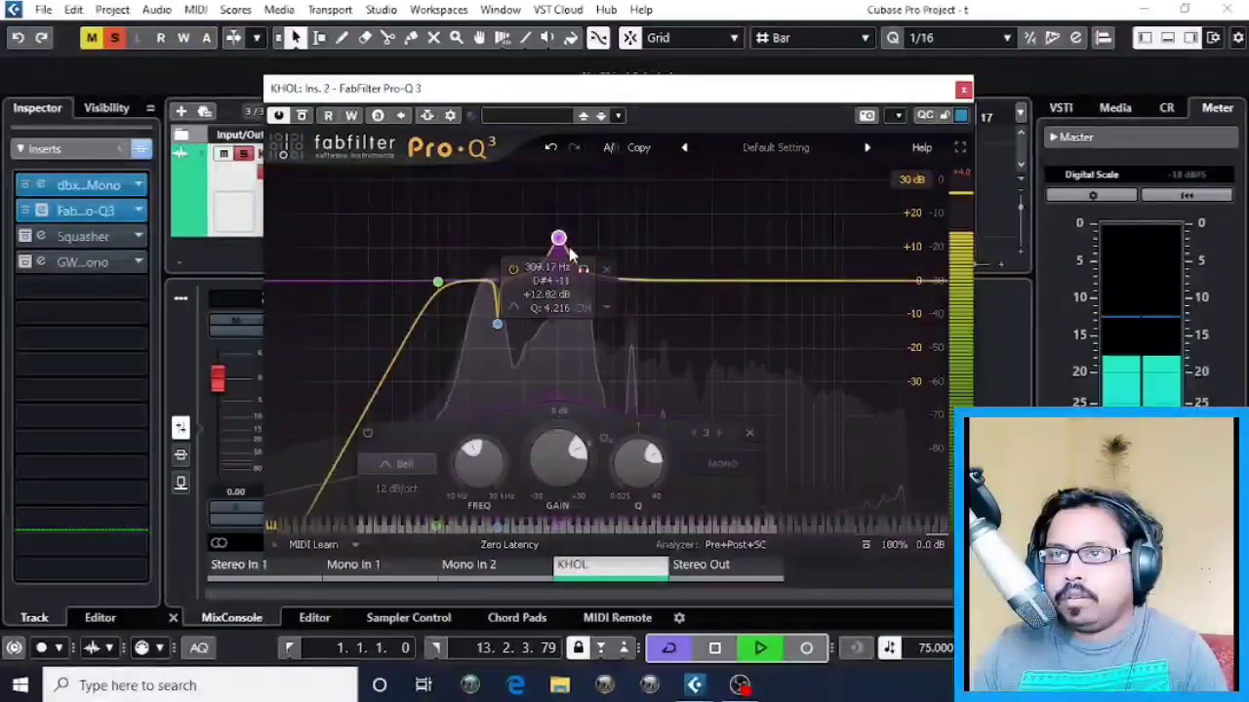
scroll(561, 243, "down", 10)
scroll(563, 240, "up", 15)
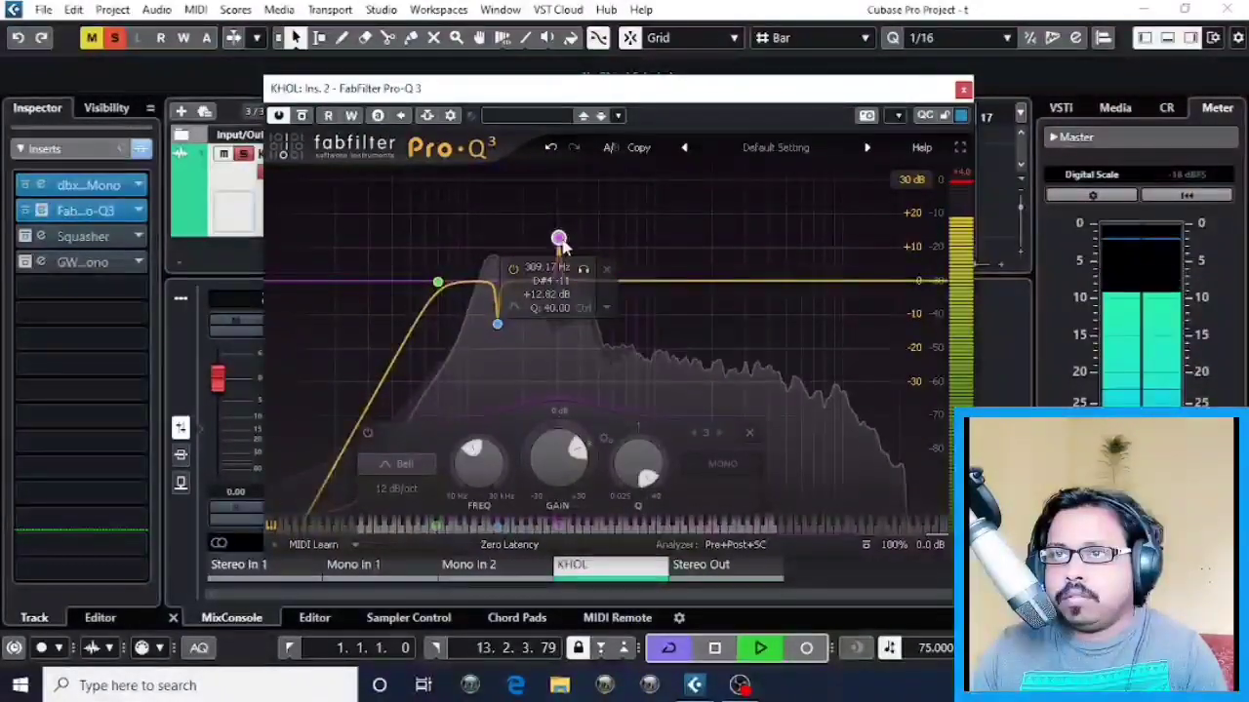
Turn the 309 Hz band into a cut of about -7.5 dB, pausing and resuming playback to judge it.
left_click_drag(574, 446, 573, 453)
scroll(575, 458, "down", 4)
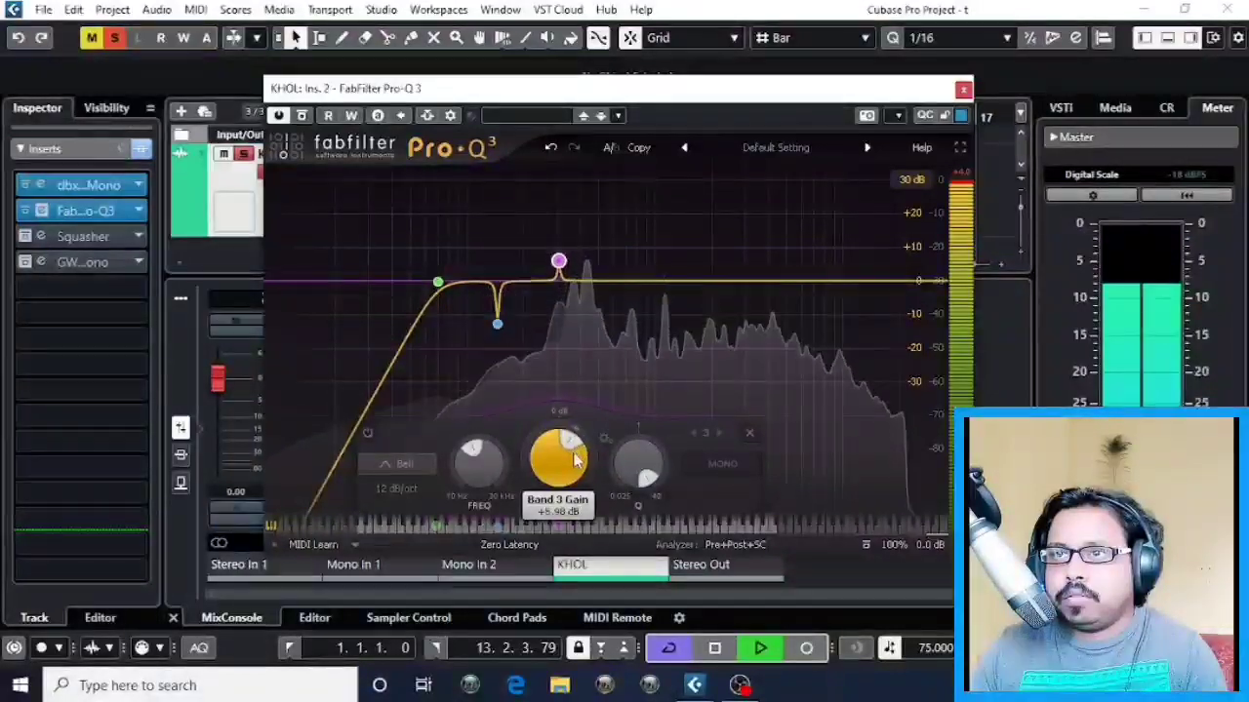
scroll(576, 459, "down", 3)
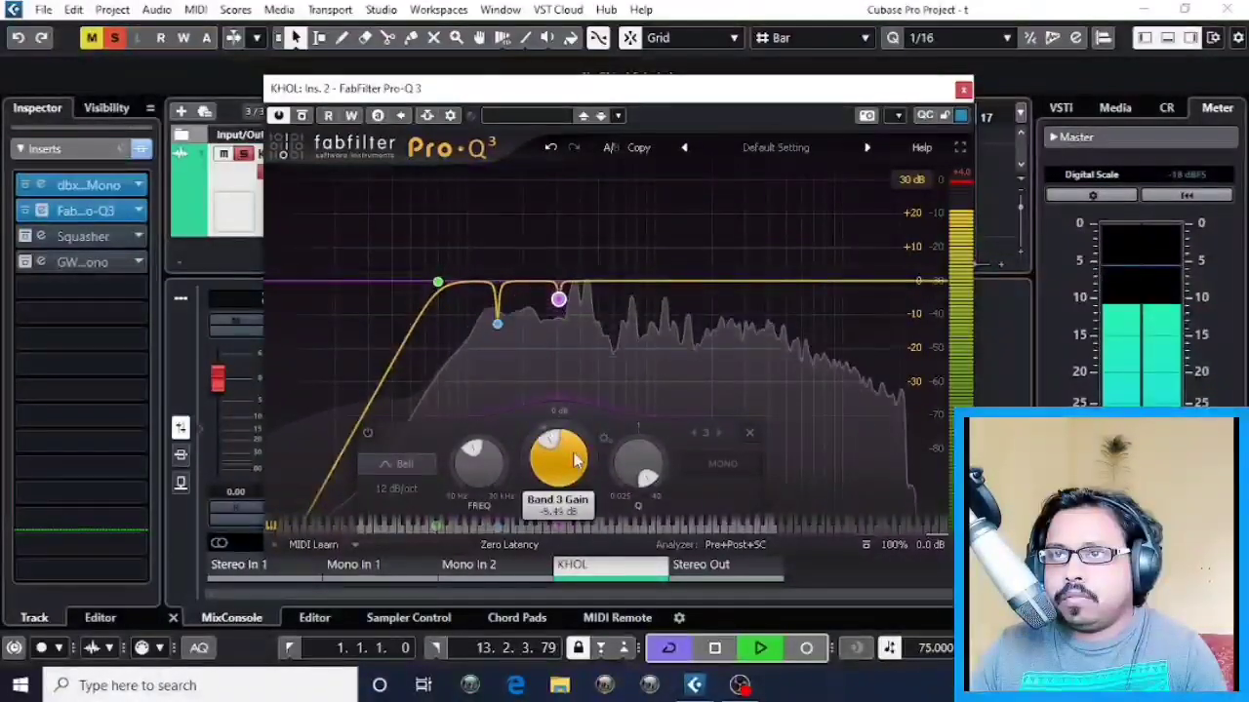
left_click_drag(549, 449, 548, 446)
key("space")
mouse_move(576, 309)
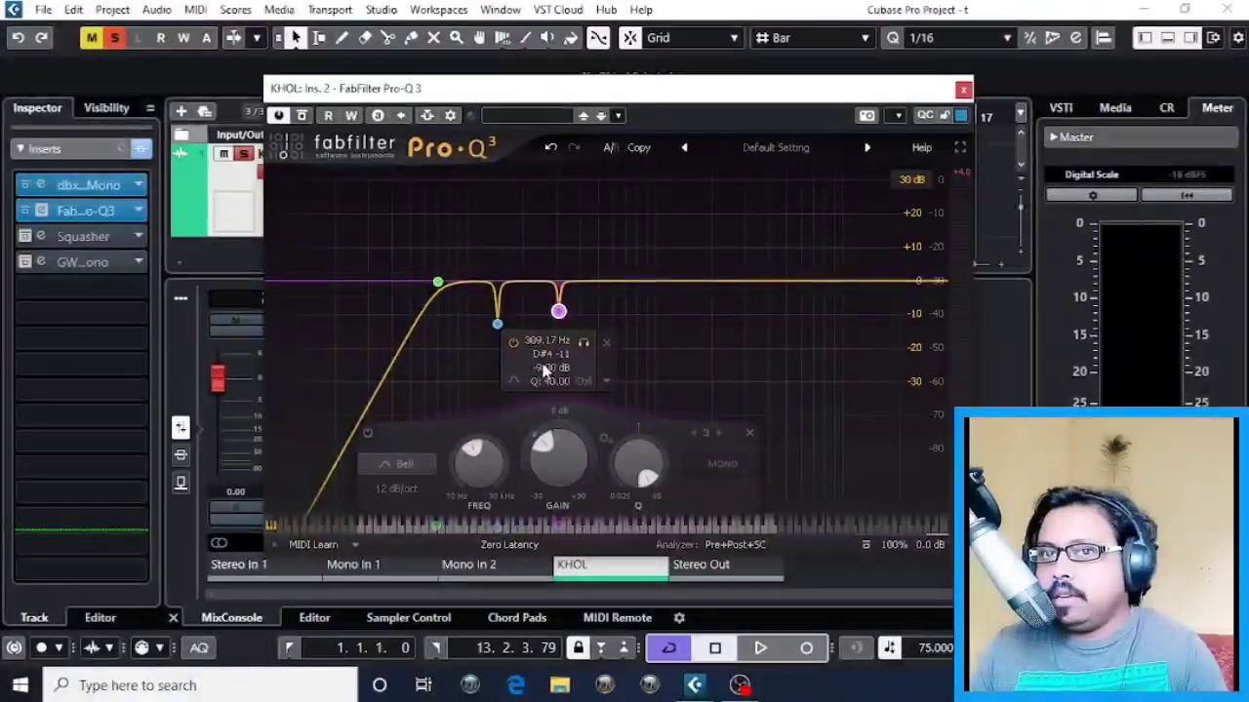
key("space")
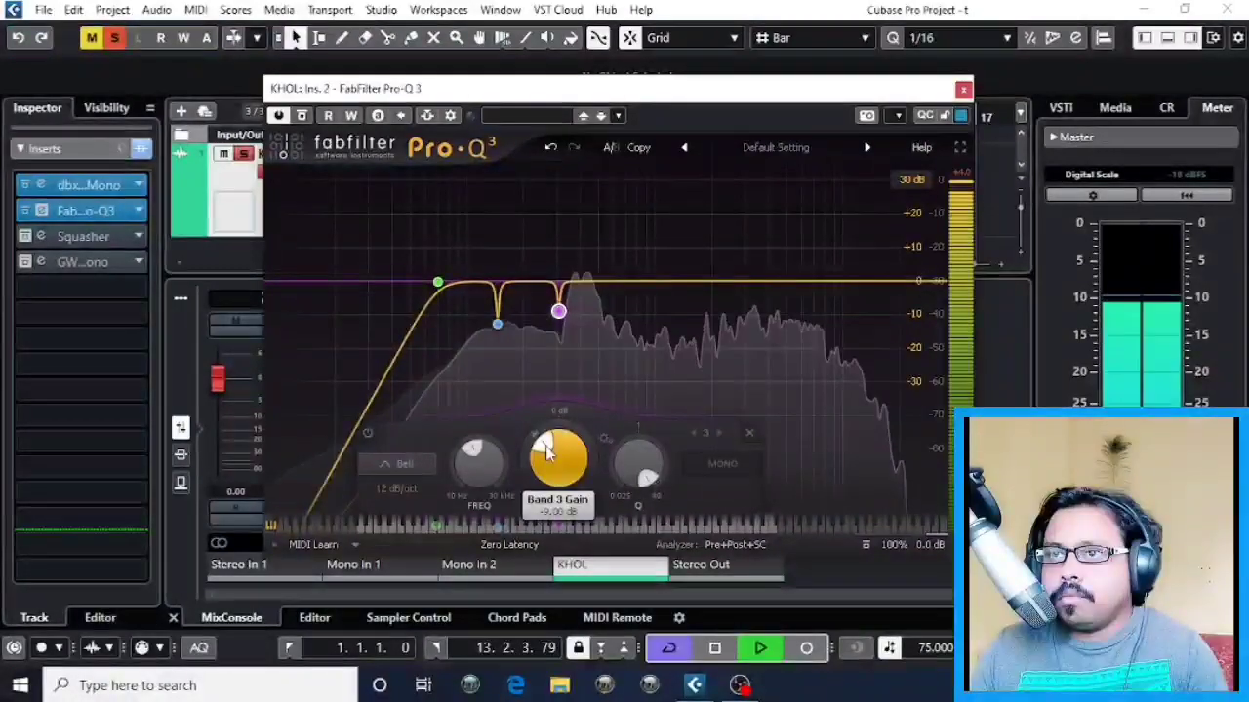
left_click_drag(577, 458, 545, 446)
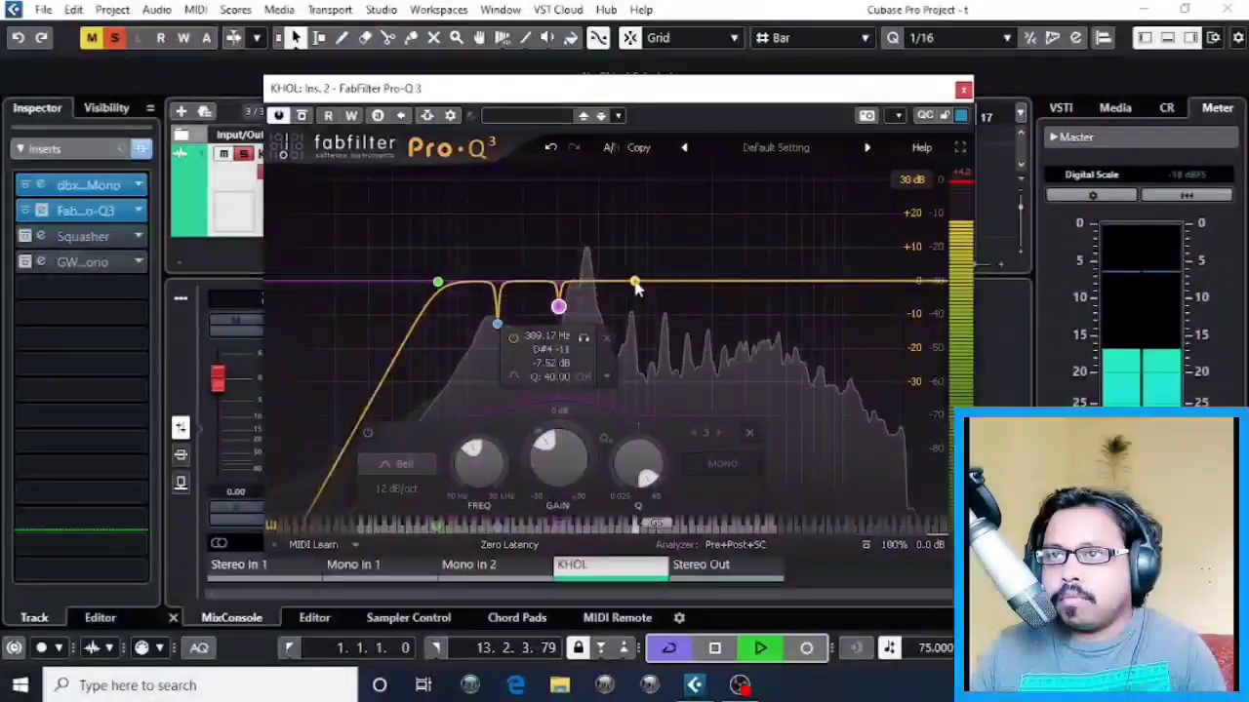
Add a boosted bell band, narrow its Q to about 18.4 and sweep it to about 820 Hz at +18.6 dB.
left_click_drag(652, 284, 630, 269)
scroll(630, 269, "up", 10)
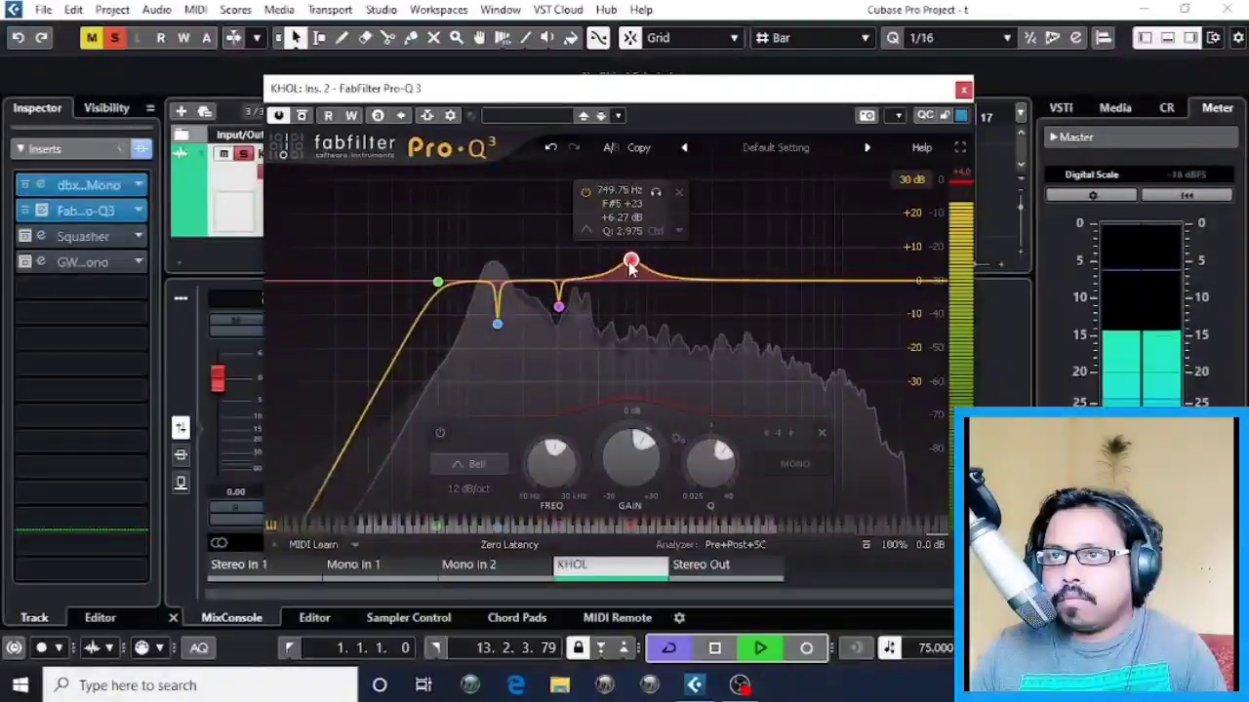
left_click_drag(631, 265, 638, 222)
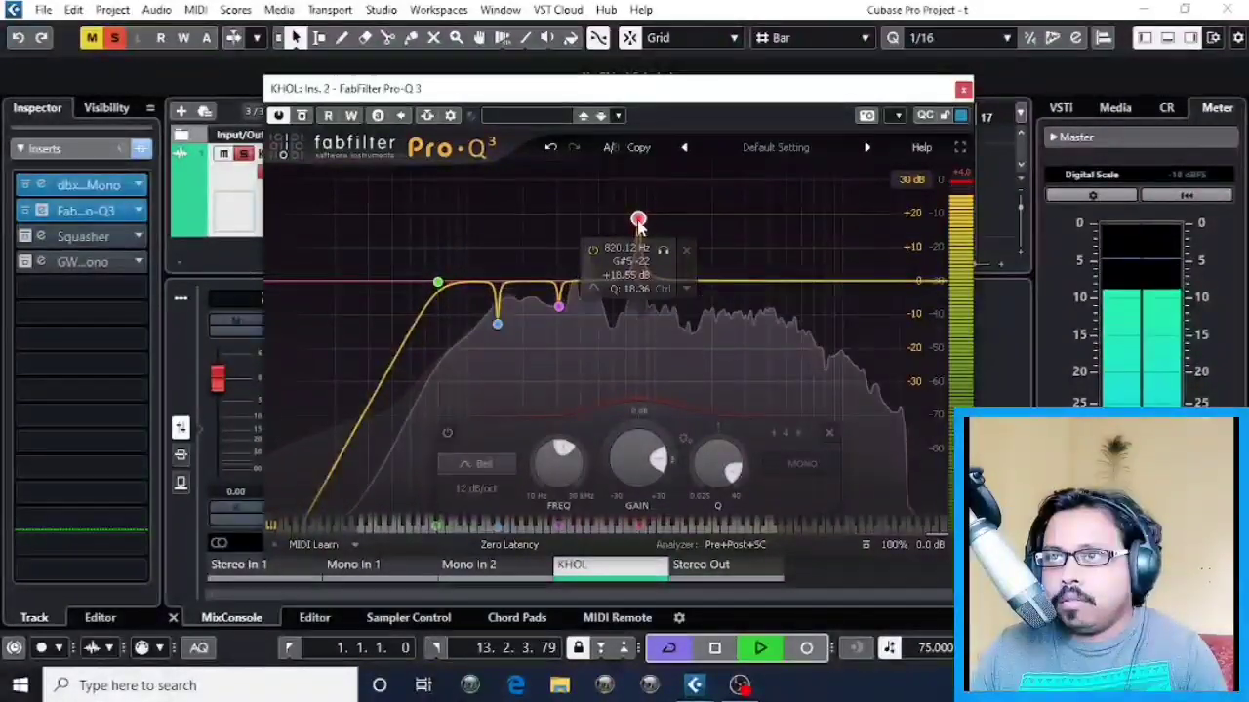
Lower the 820 Hz band's gain to a cut of about -4 dB, pausing and resuming playback.
key("space")
scroll(656, 451, "down", 5)
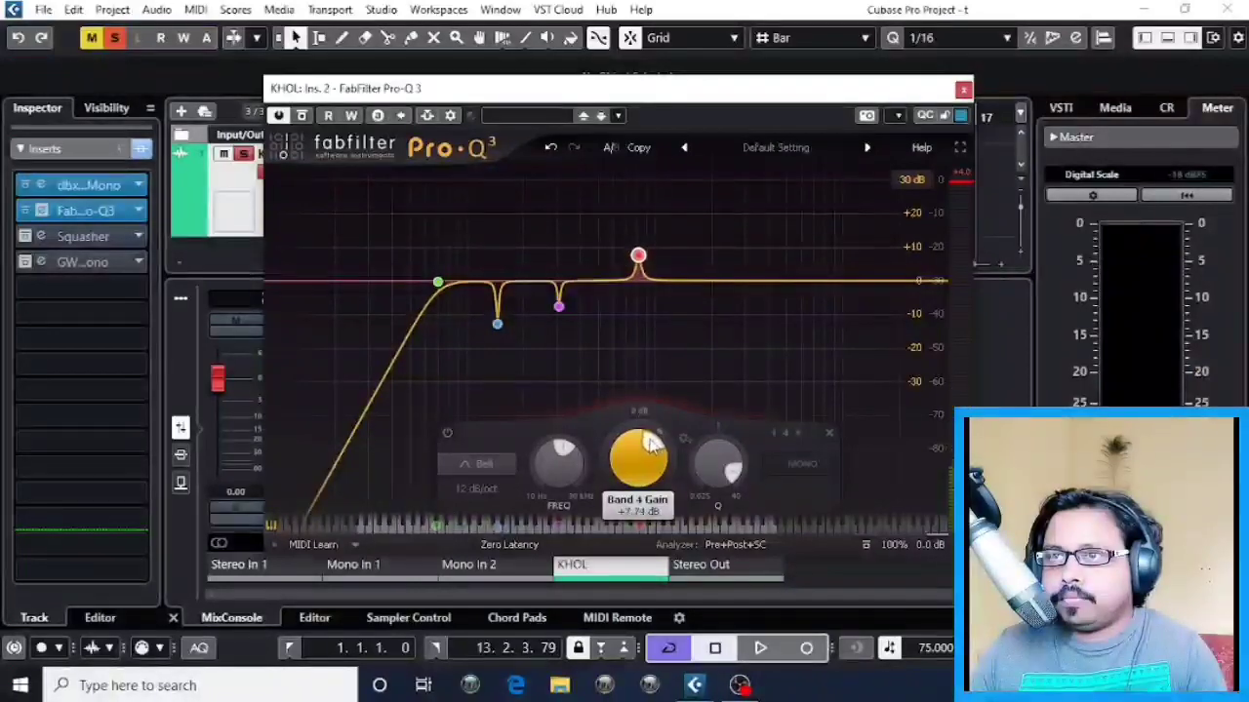
key("space")
scroll(639, 444, "down", 5)
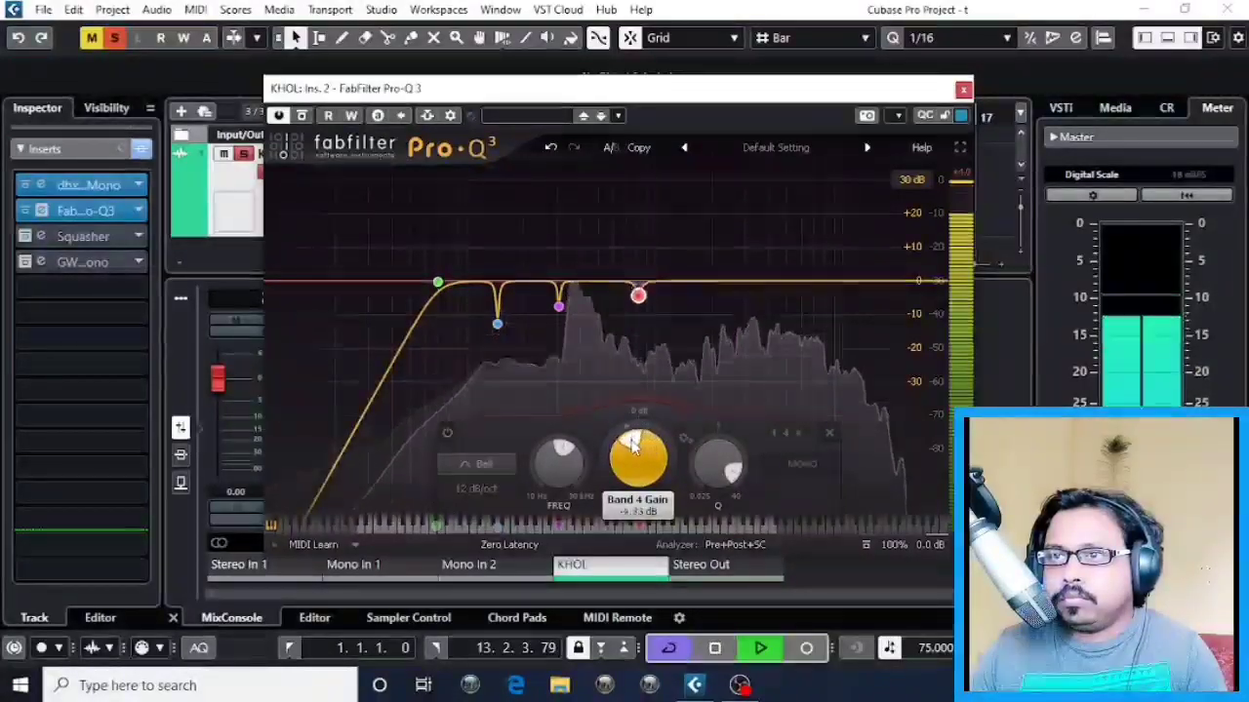